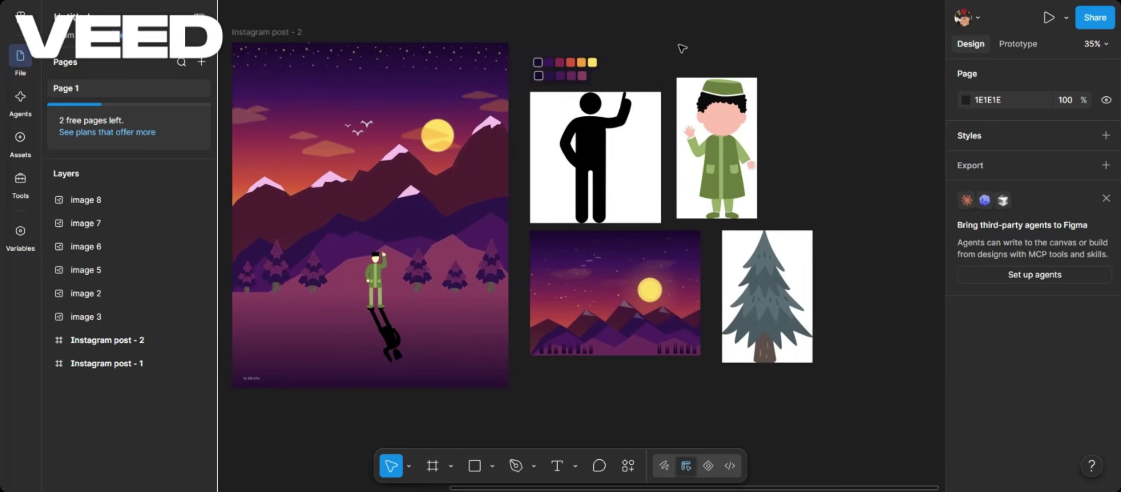
Examine the finished night-landscape illustration alongside its four reference images and colour palettes
scroll(587, 82, "up", 3)
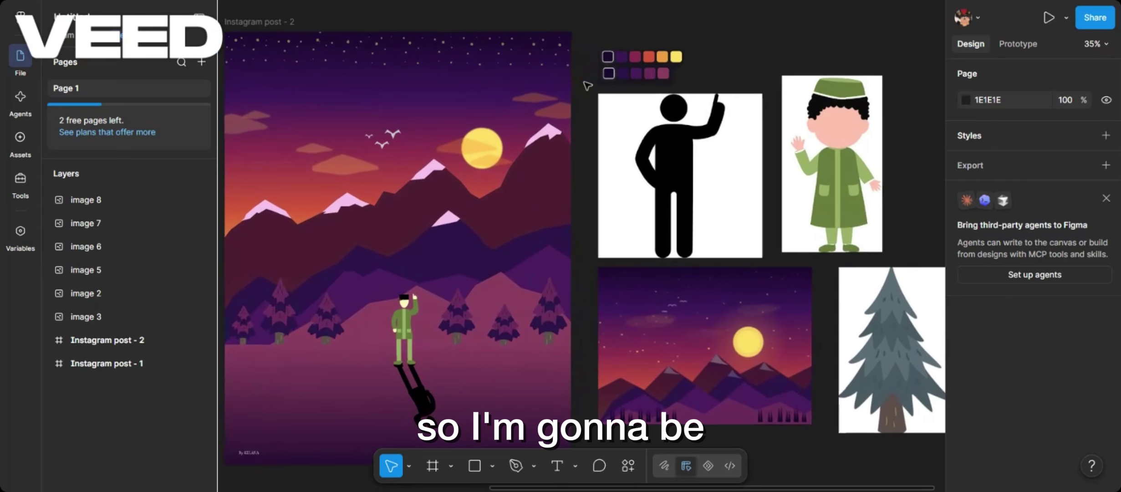
scroll(526, 104, "right", 3)
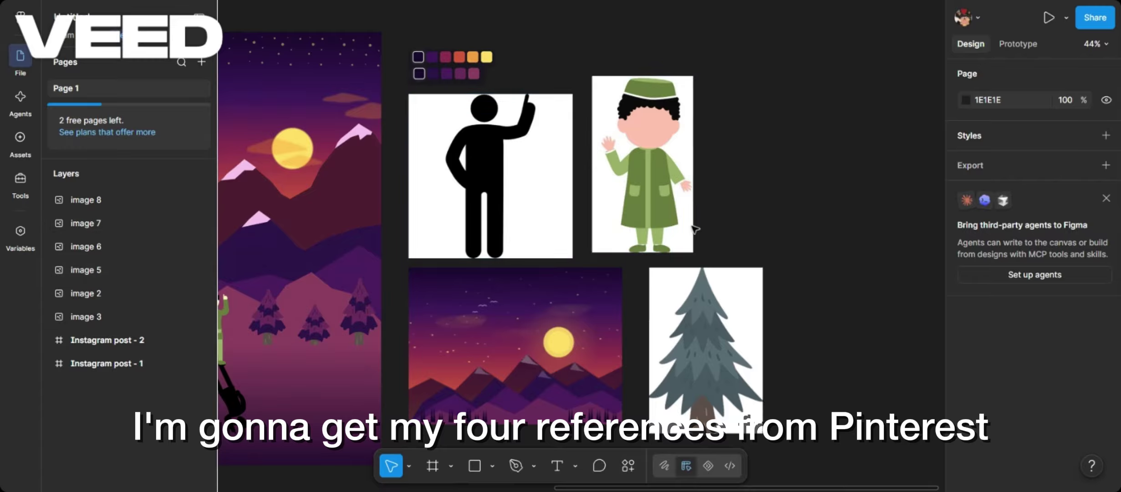
scroll(464, 182, "left", 4)
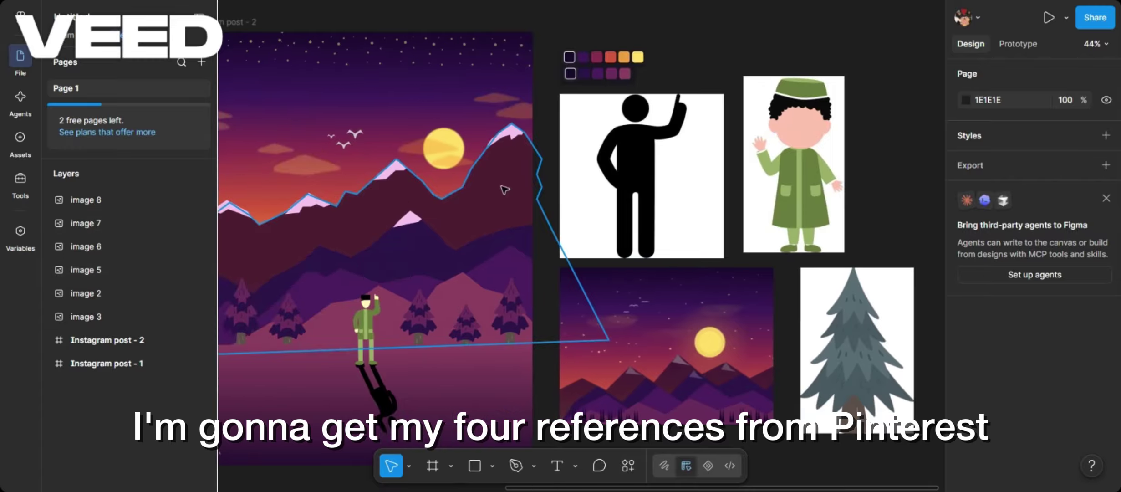
scroll(505, 189, "left", 3)
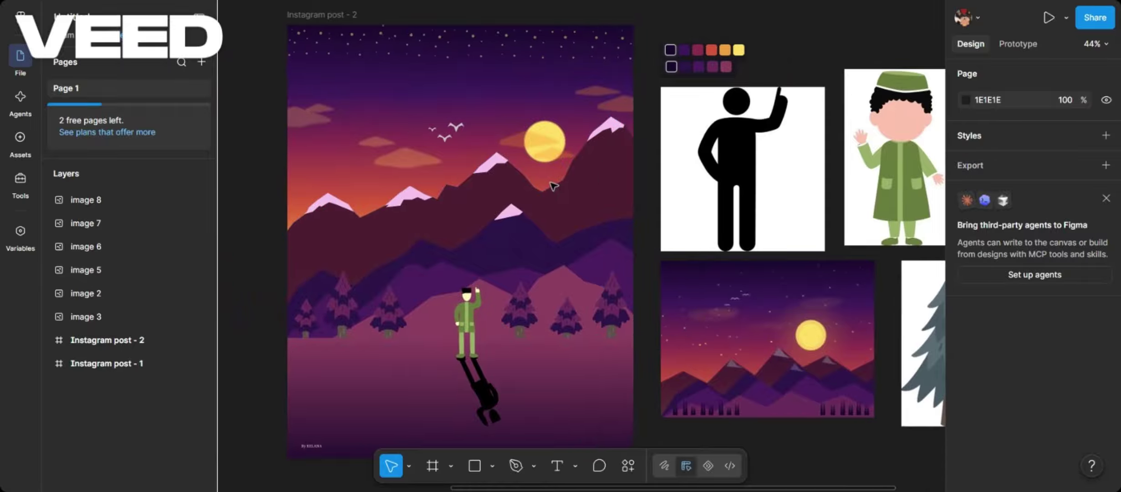
scroll(553, 184, "right", 8)
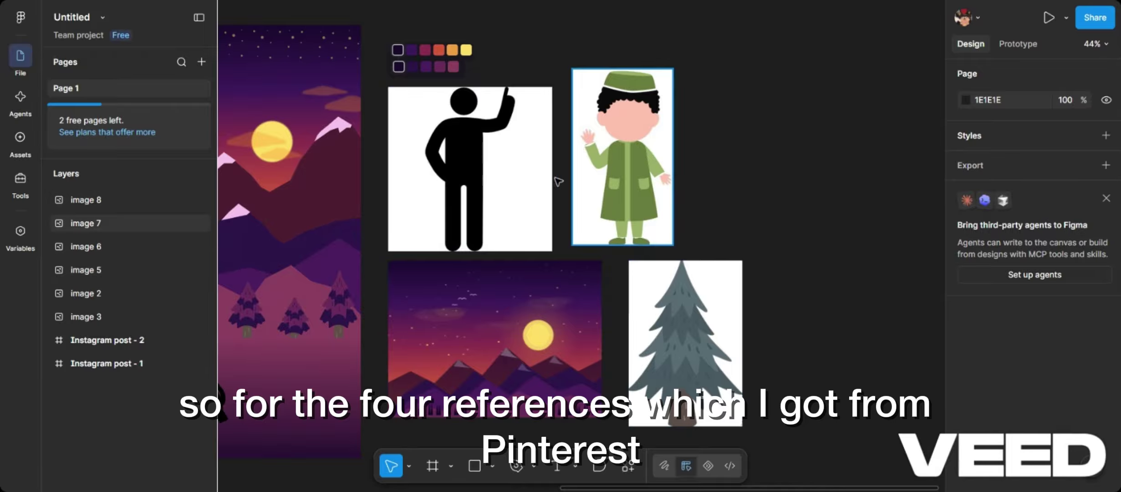
scroll(530, 203, "left", 5)
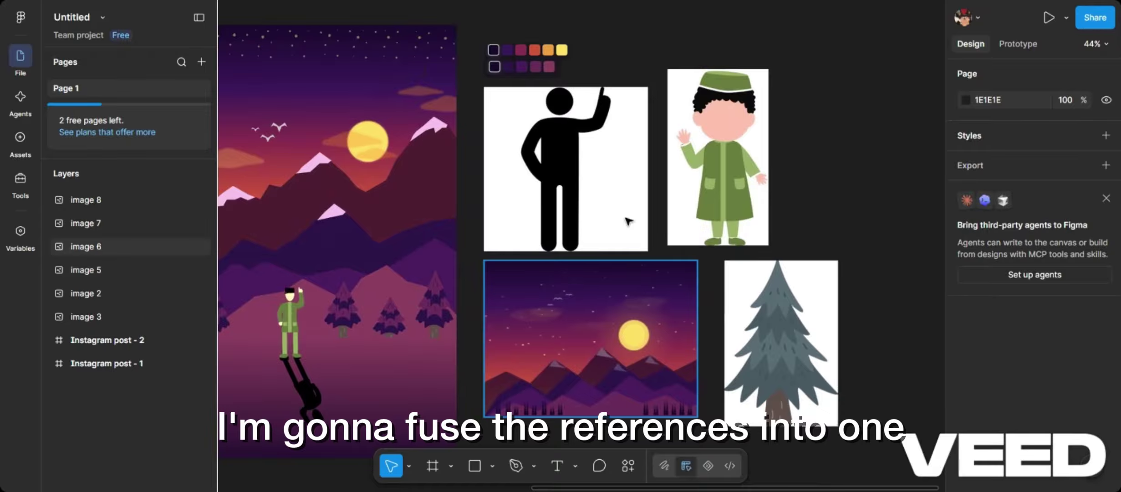
scroll(594, 329, "left", 10)
scroll(660, 300, "right", 2)
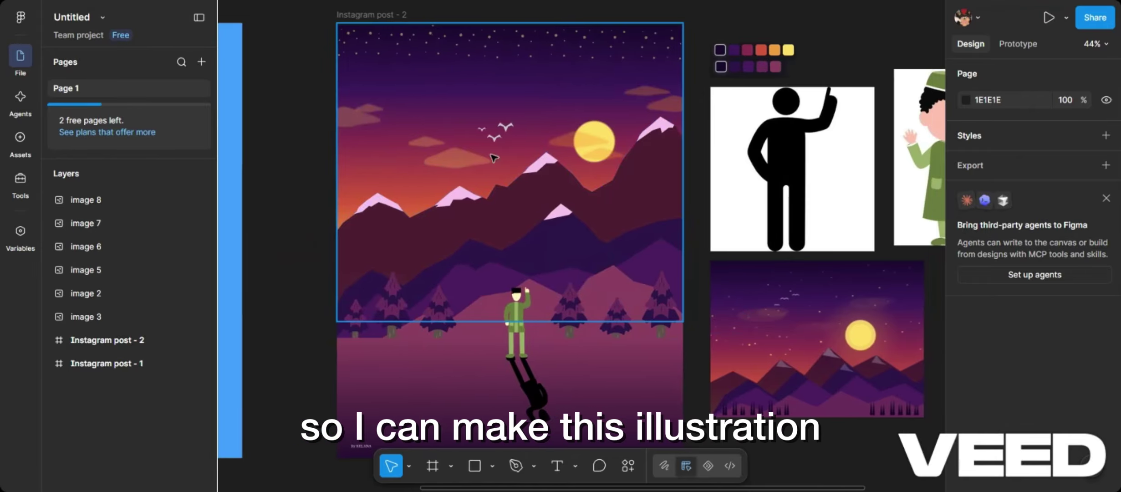
scroll(565, 220, "down", 2)
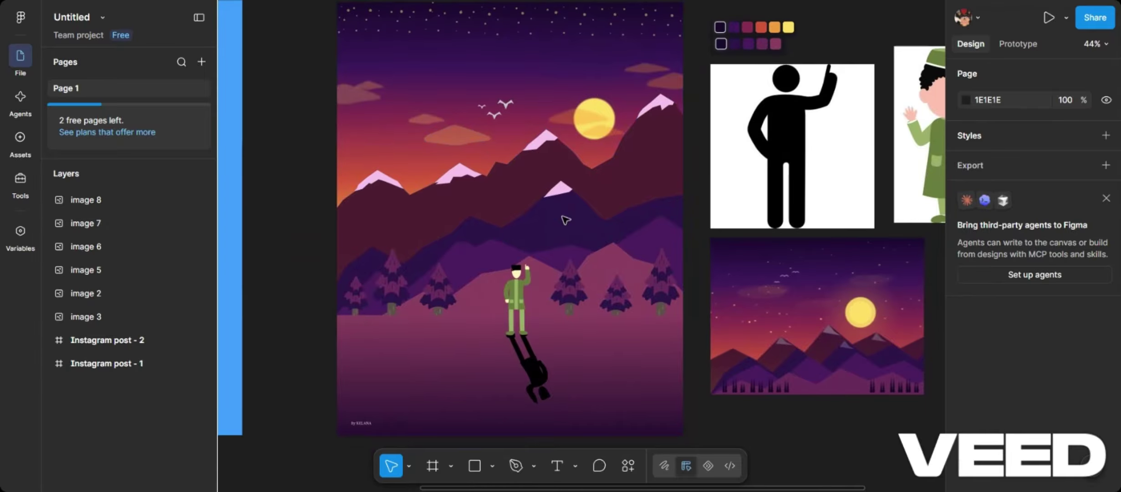
scroll(565, 220, "right", 8)
scroll(565, 219, "left", 9)
scroll(560, 215, "down", 3)
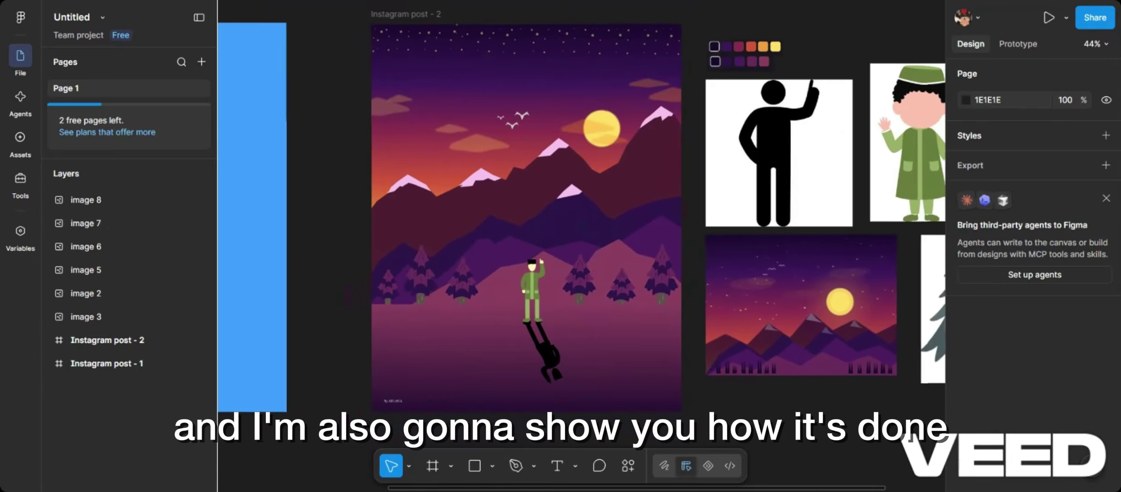
scroll(581, 219, "up", 2)
scroll(582, 219, "right", 6)
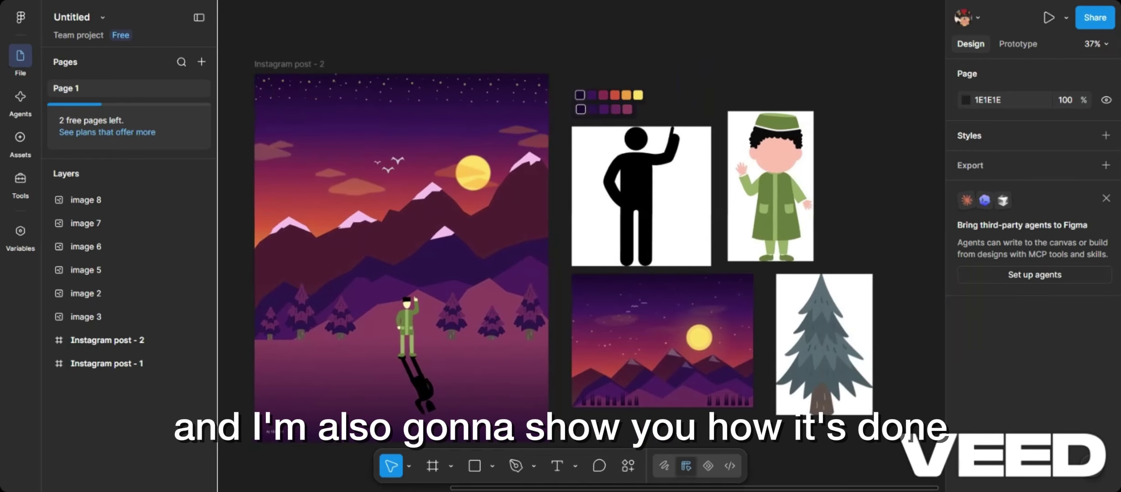
scroll(582, 219, "right", 4)
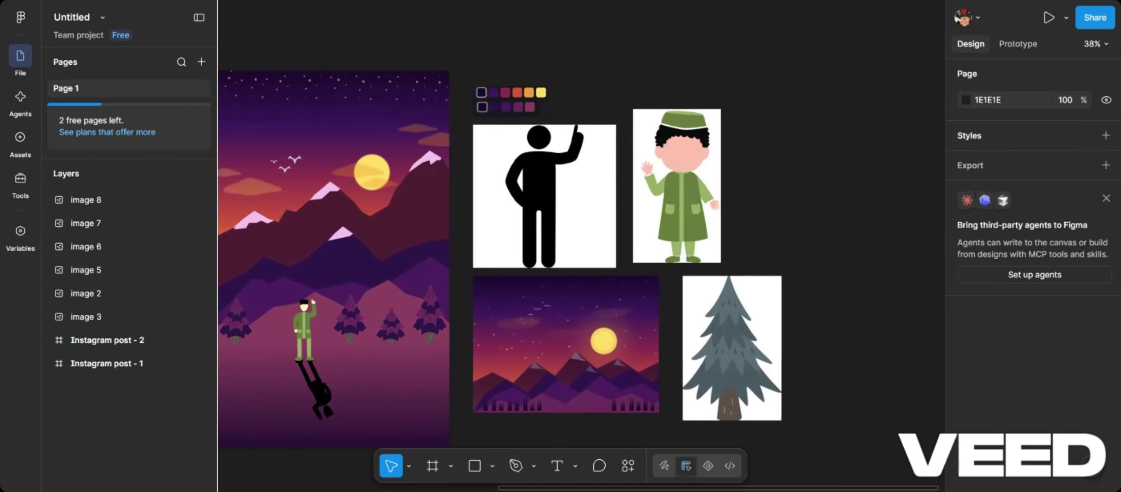
Look closely at the reference images, focusing on the black silhouette man and the student in the green outfit
scroll(558, 208, "up", 3)
scroll(558, 207, "right", 5)
scroll(493, 317, "down", 2)
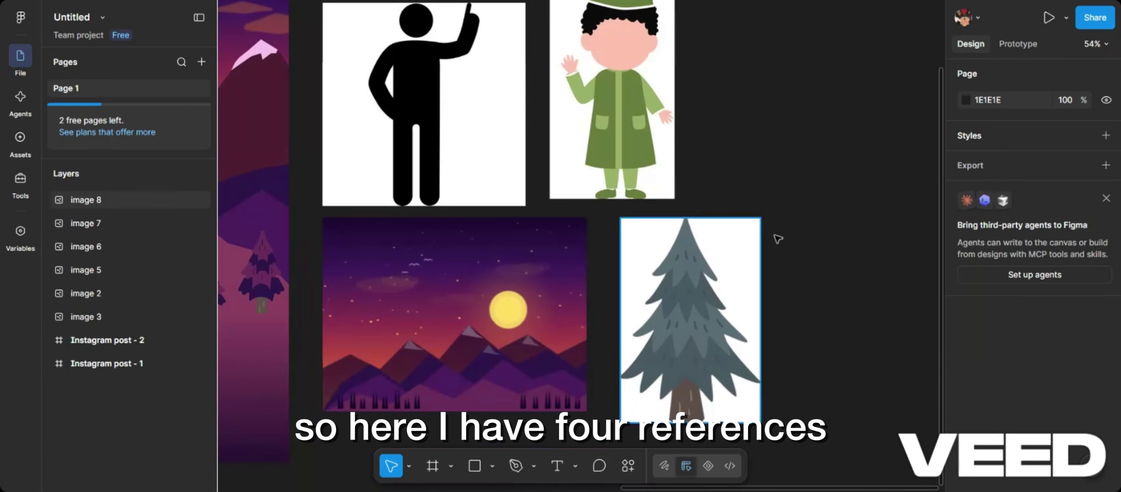
scroll(556, 186, "up", 1)
scroll(561, 186, "left", 2)
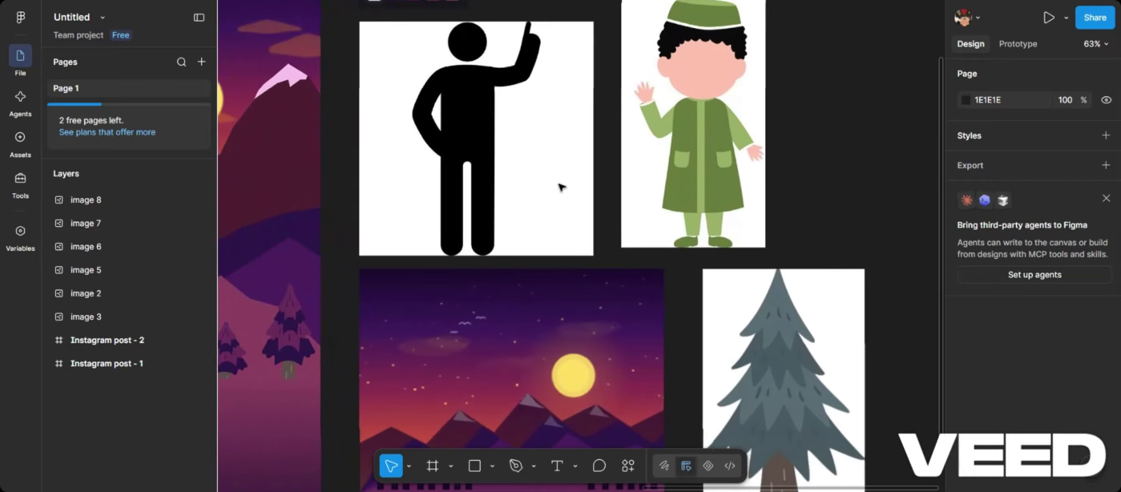
scroll(503, 145, "up", 2)
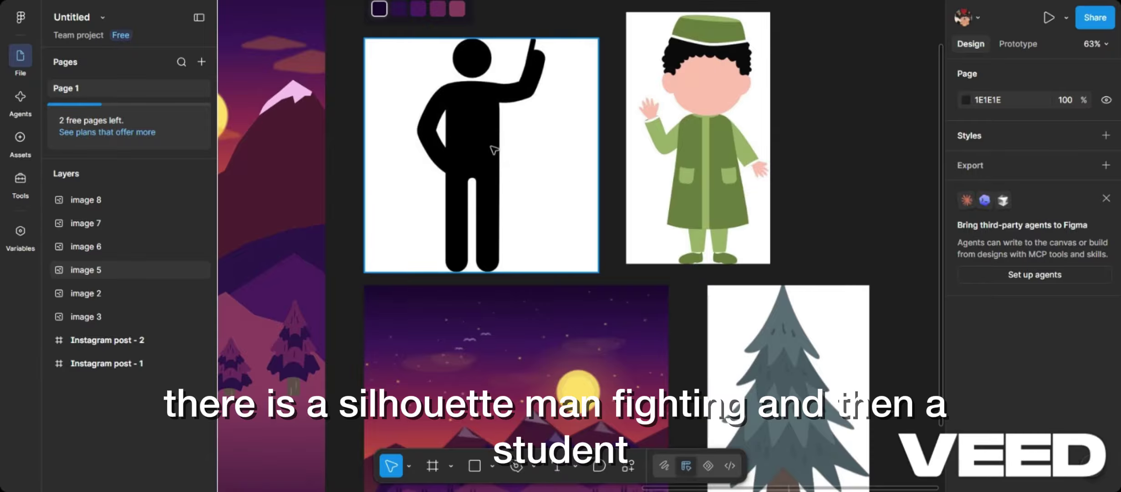
scroll(505, 147, "left", 1)
scroll(537, 154, "up", 1)
scroll(546, 157, "right", 3)
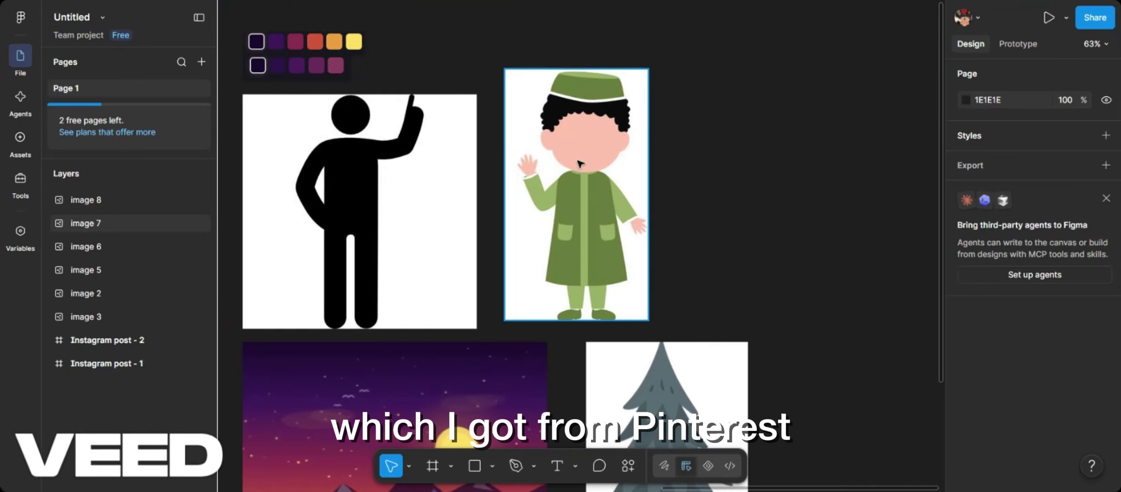
scroll(606, 234, "left", 5)
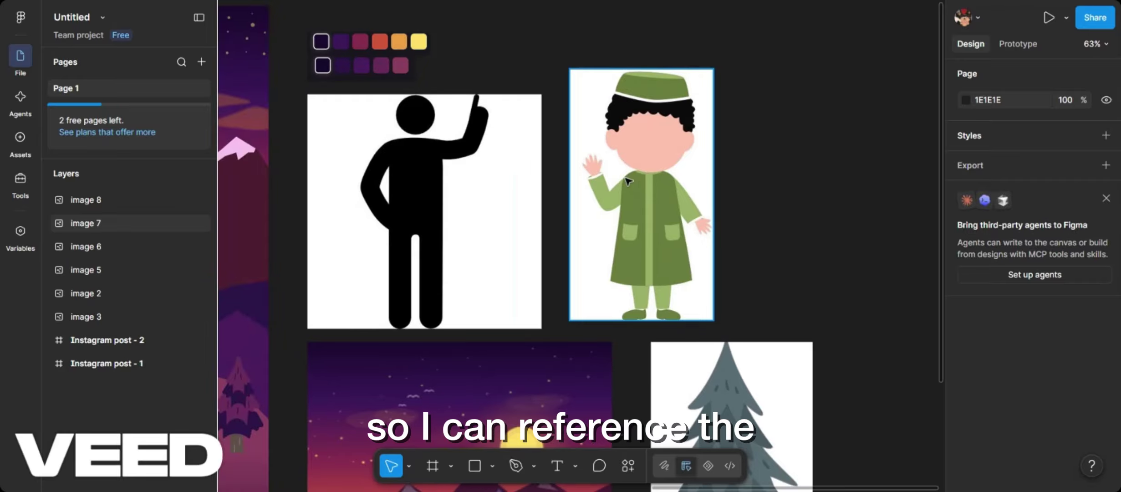
Compare the illustration's figure with the student reference, and its scenery with the sunset mountain reference
scroll(660, 241, "down", 3)
scroll(660, 241, "left", 2)
scroll(659, 241, "down", 1)
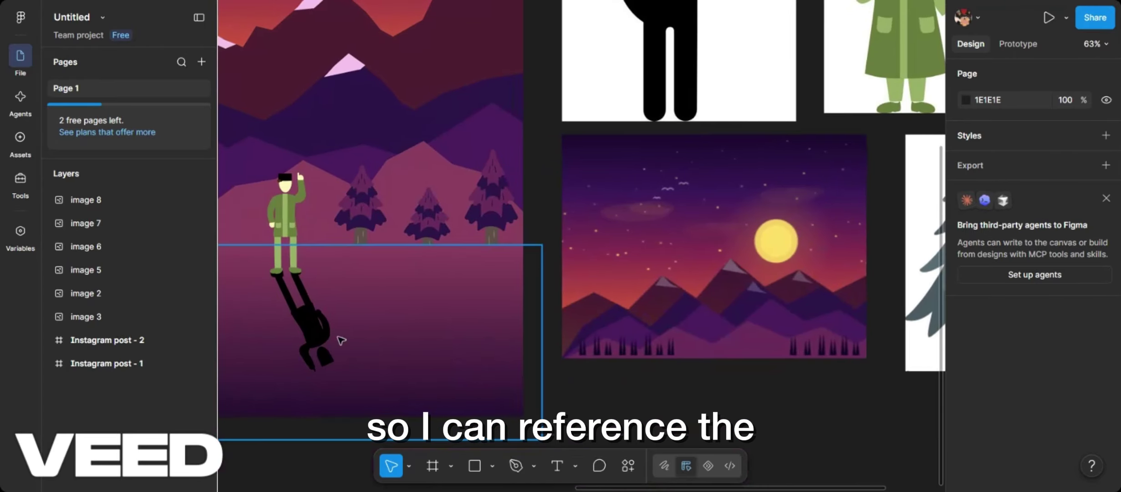
scroll(580, 175, "up", 1)
scroll(580, 175, "right", 4)
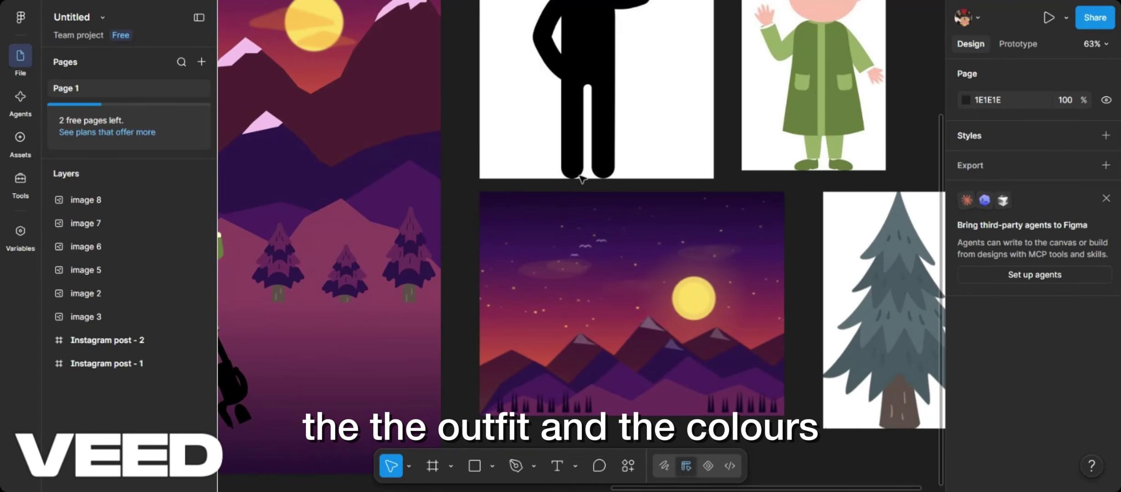
scroll(677, 164, "down", 3)
scroll(677, 163, "left", 4)
scroll(677, 164, "up", 1)
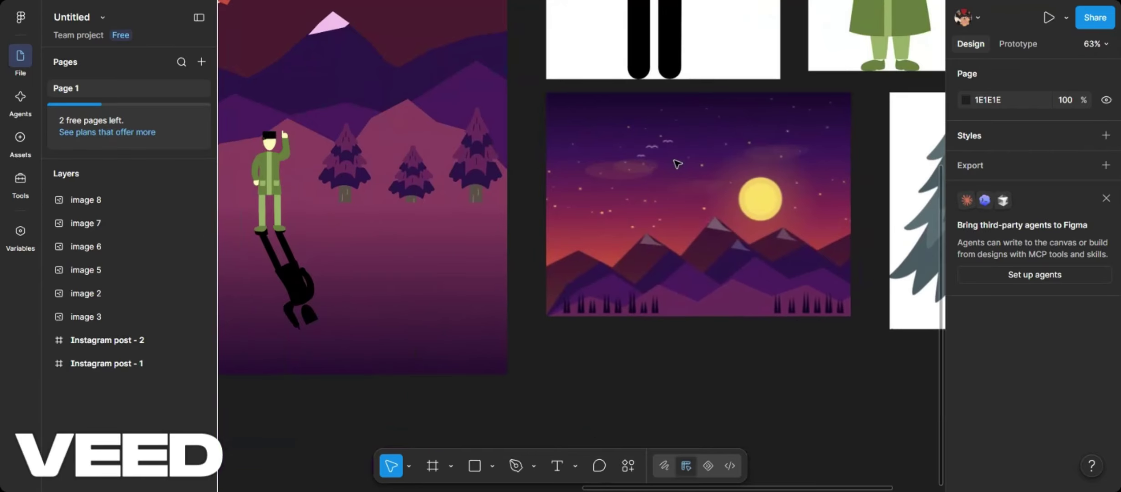
scroll(590, 175, "right", 2)
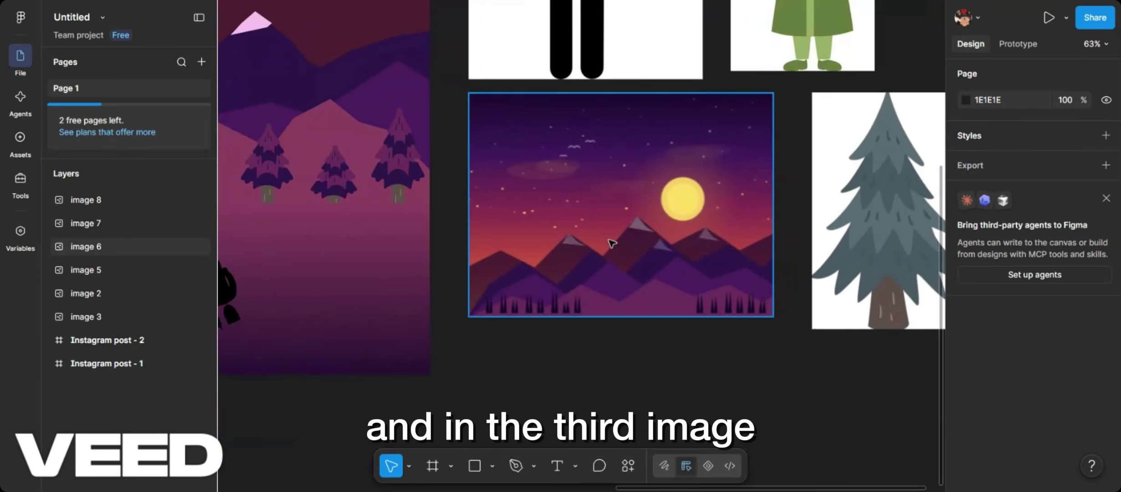
scroll(565, 240, "left", 5)
scroll(565, 240, "up", 3)
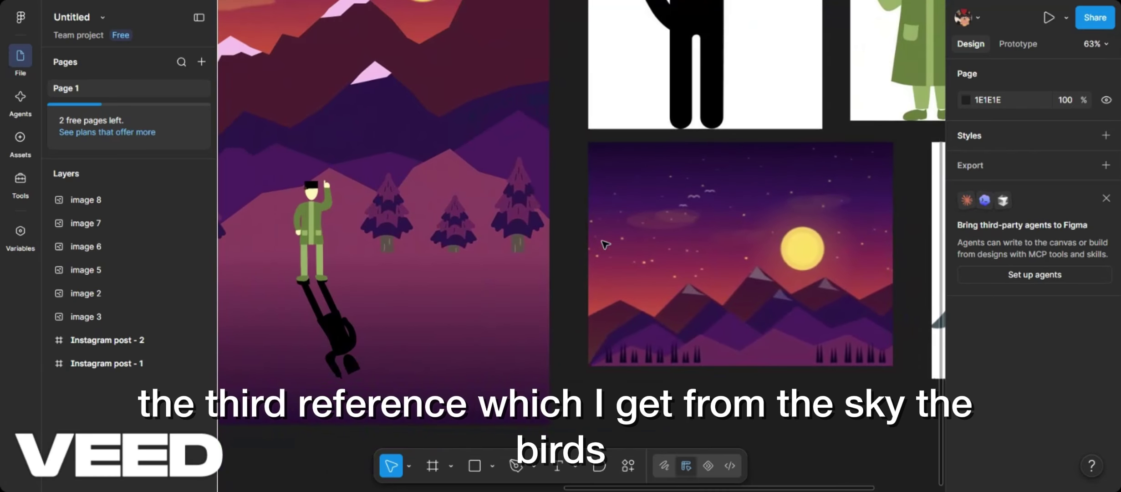
scroll(565, 240, "right", 3)
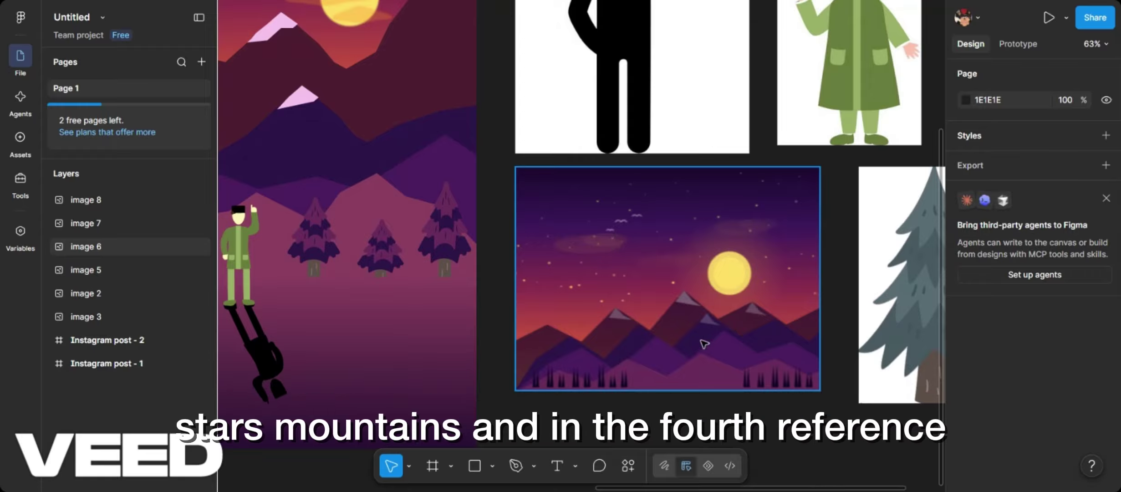
Select the grey-green tree reference and compare it with the recoloured purple trees around the illustration's figure
scroll(697, 349, "right", 8)
scroll(697, 350, "down", 1)
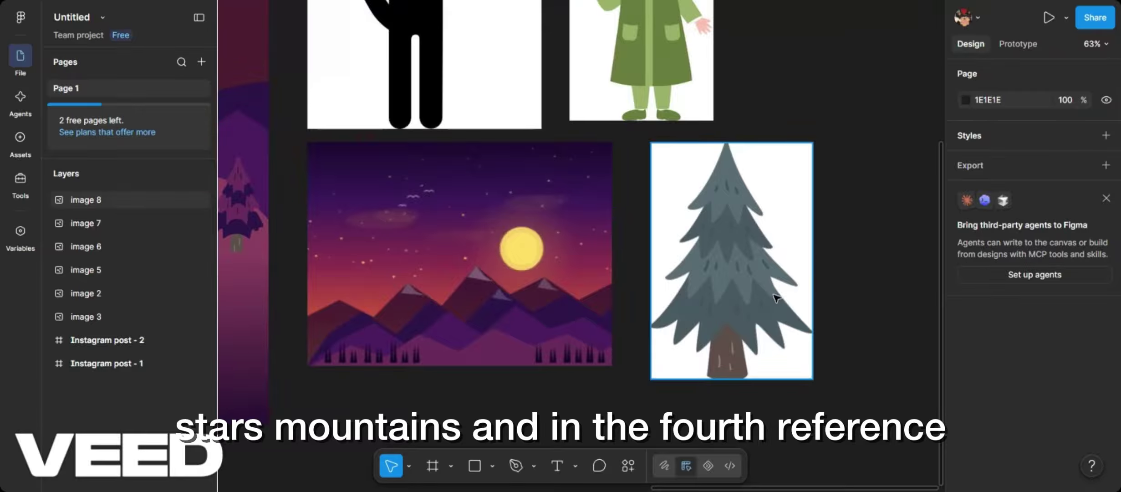
left_click(774, 248)
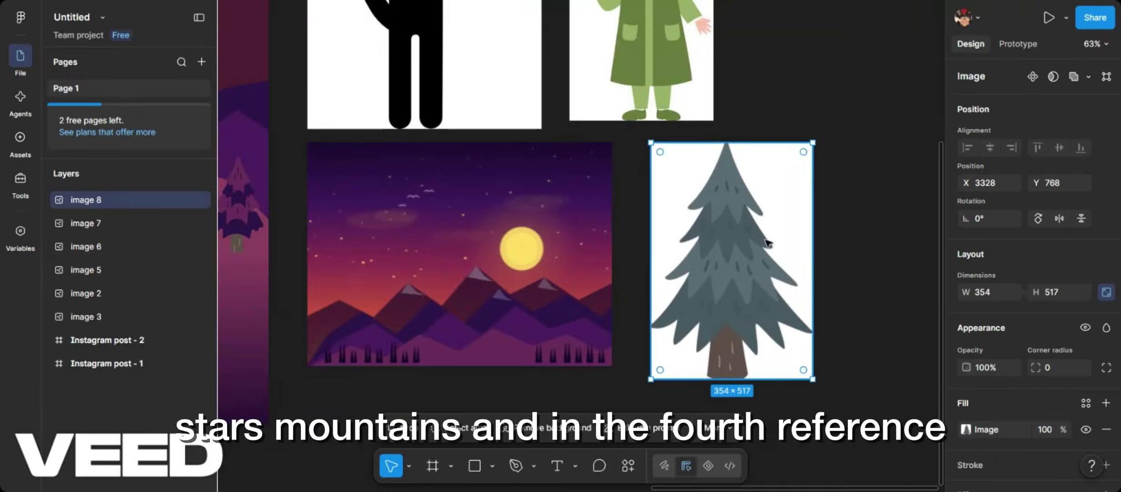
scroll(769, 242, "left", 7)
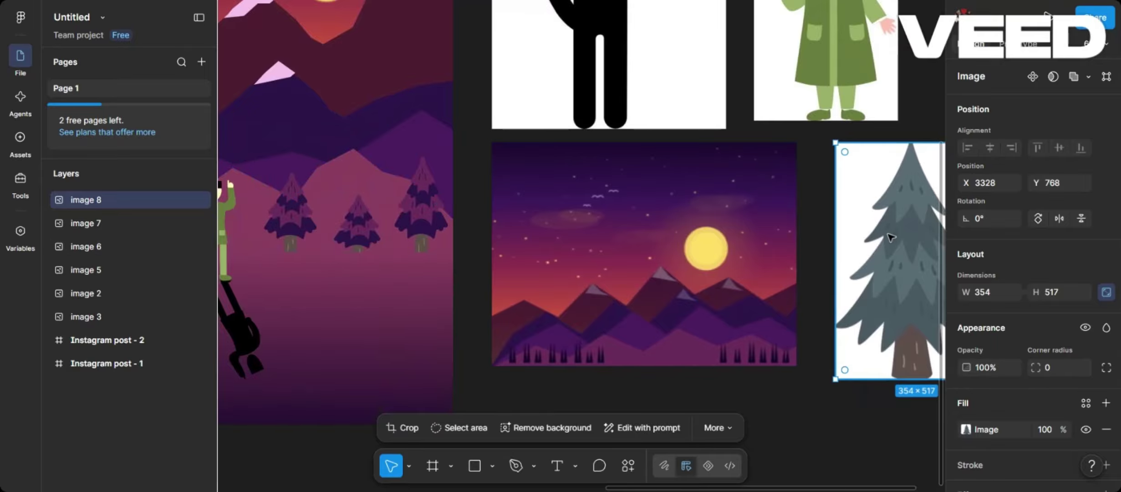
scroll(888, 239, "right", 2)
scroll(888, 239, "left", 5)
scroll(363, 293, "up", 5)
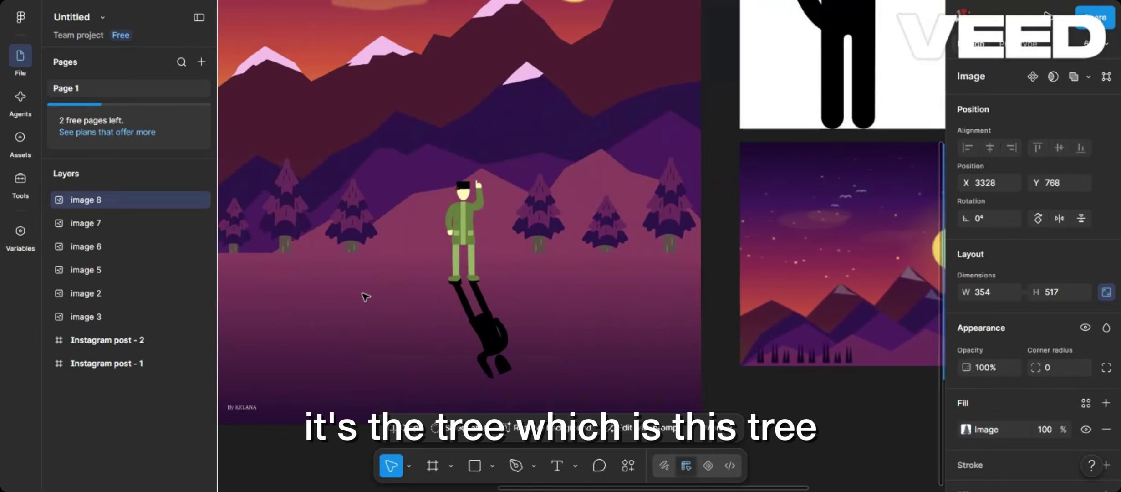
scroll(401, 287, "down", 5)
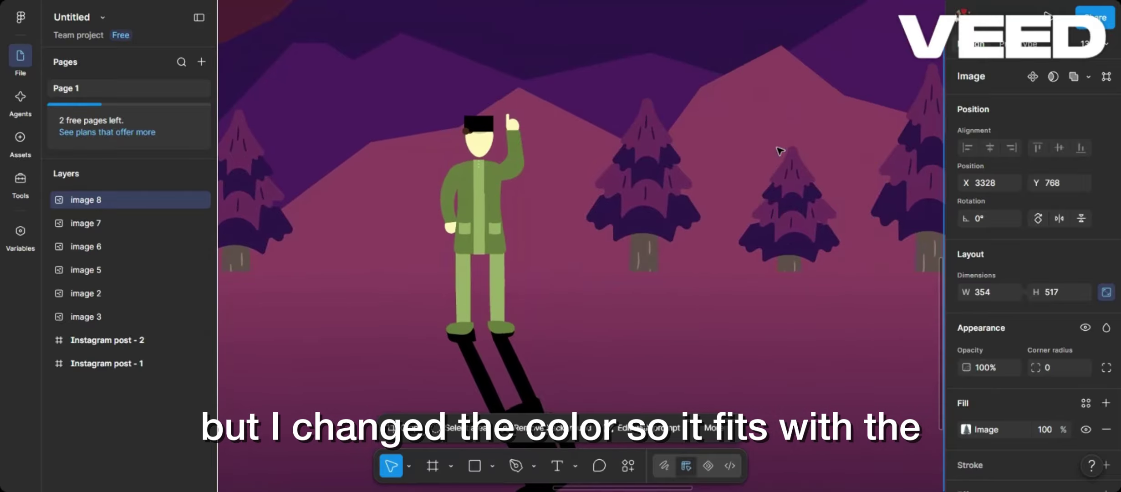
scroll(683, 233, "down", 10)
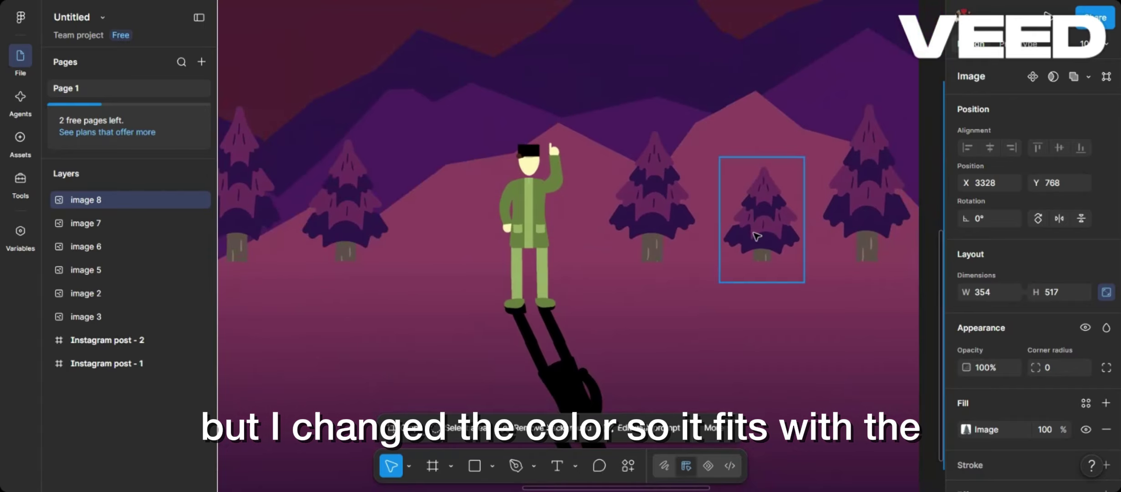
Select the gradient ground rectangle in the illustration and look at the available shape tools
scroll(756, 236, "up", 5)
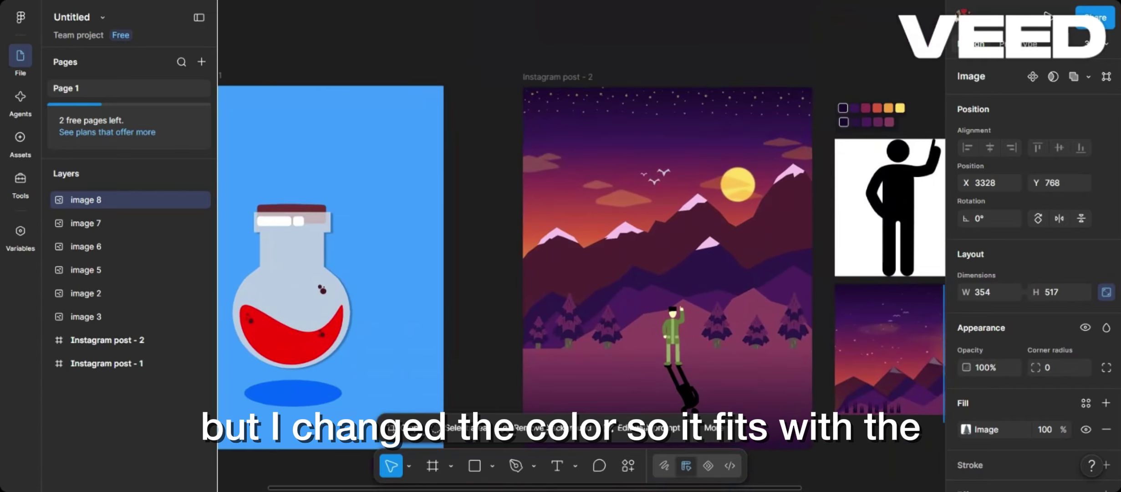
scroll(660, 251, "down", 2)
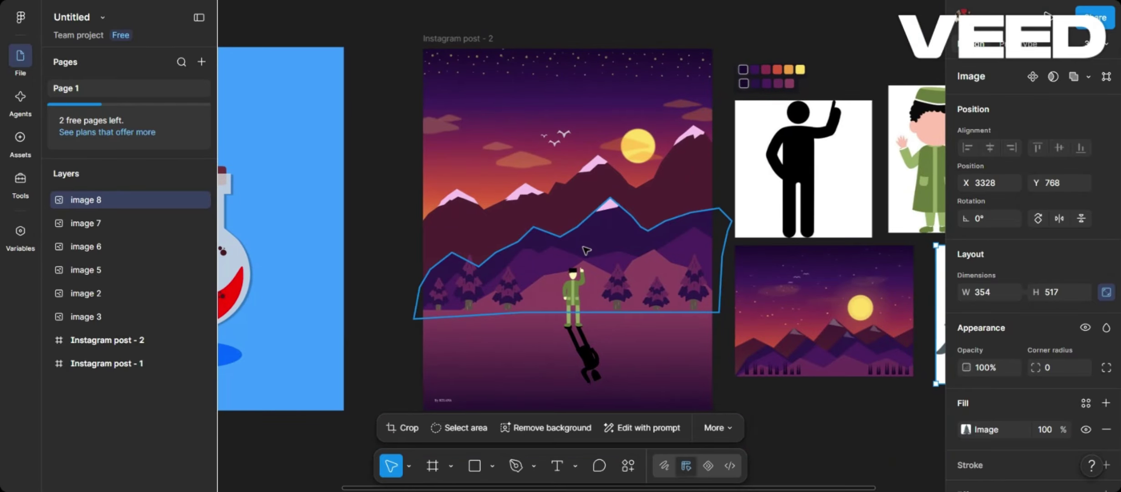
scroll(421, 275, "up", 3)
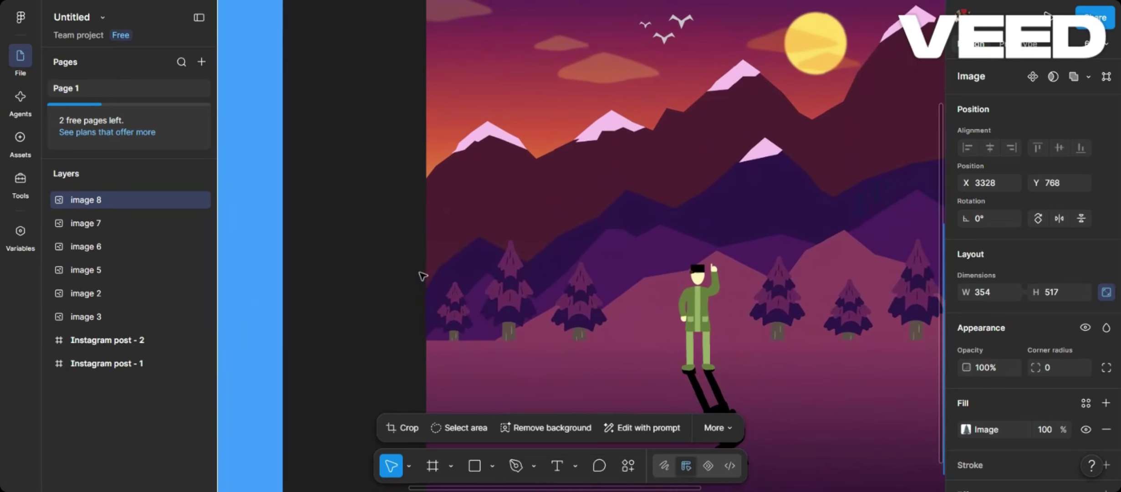
scroll(422, 276, "down", 4)
scroll(423, 276, "up", 5)
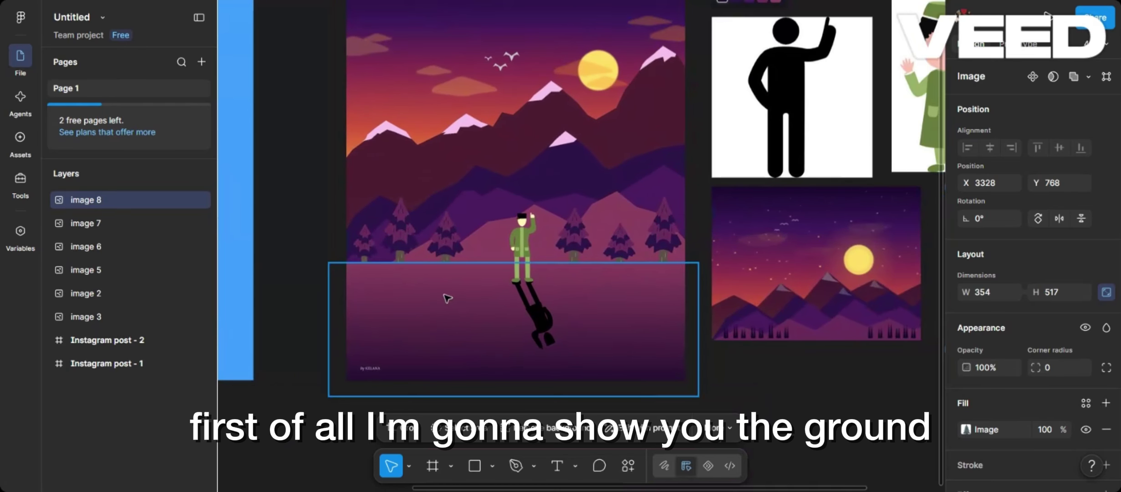
scroll(449, 299, "up", 2)
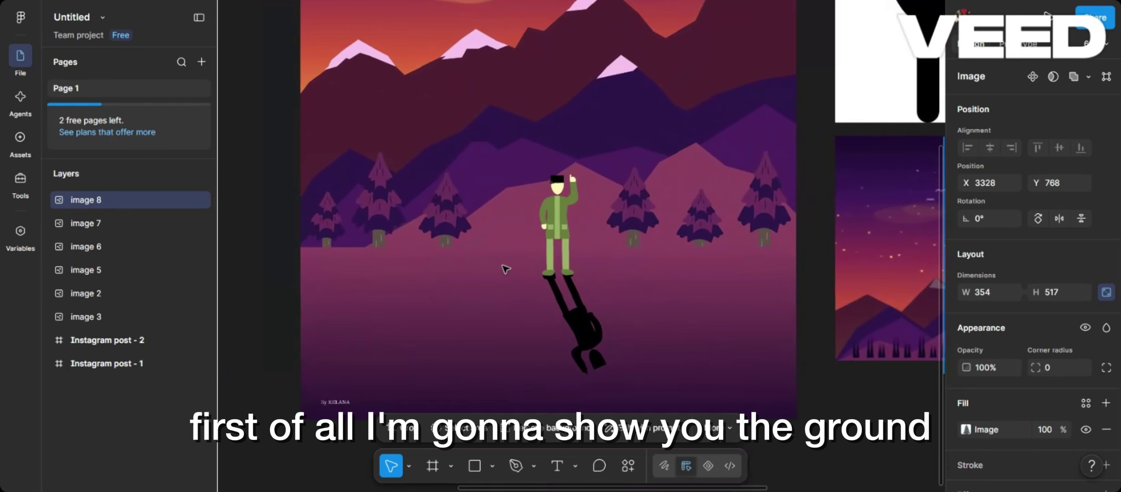
left_click(477, 302)
left_click(492, 465)
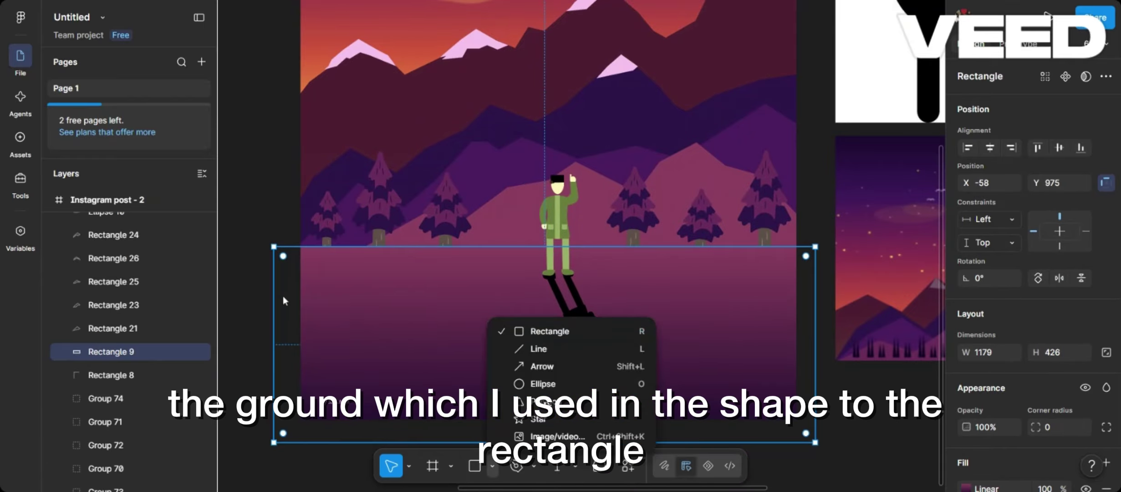
key("Escape")
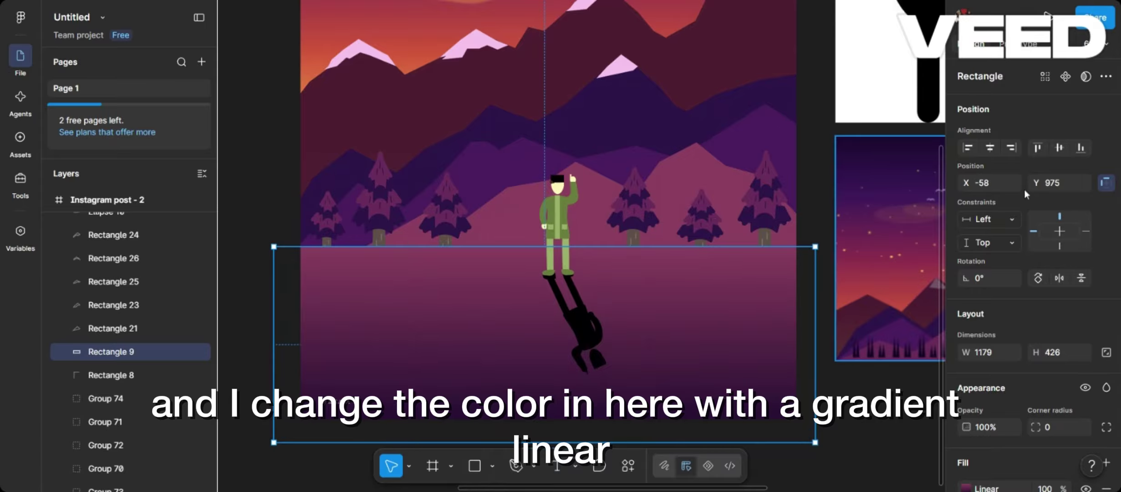
Check the ground rectangle's linear gradient fill and select the lower purple palette strip that served as its colour reference
scroll(1025, 191, "down", 3)
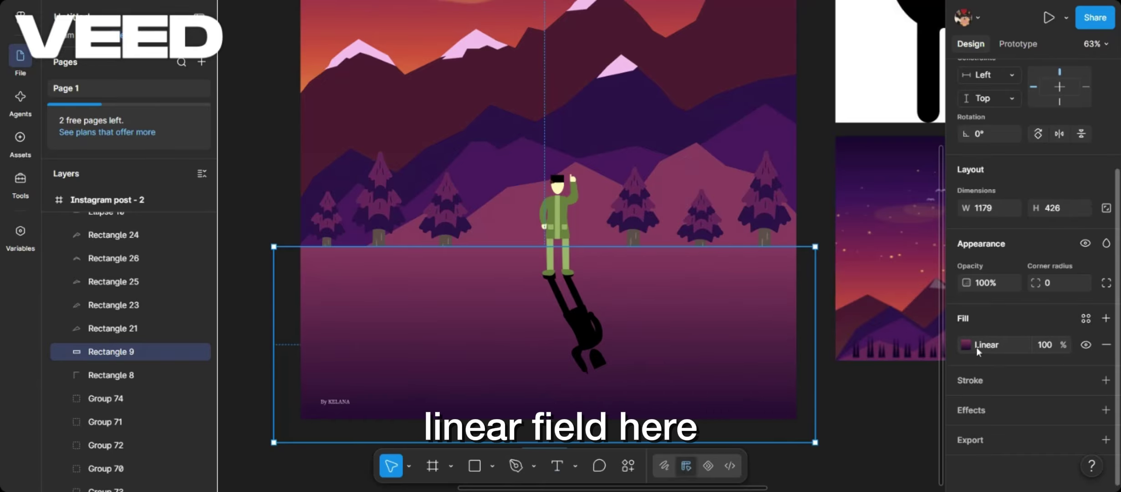
scroll(825, 298, "up", 6)
scroll(825, 299, "left", 3)
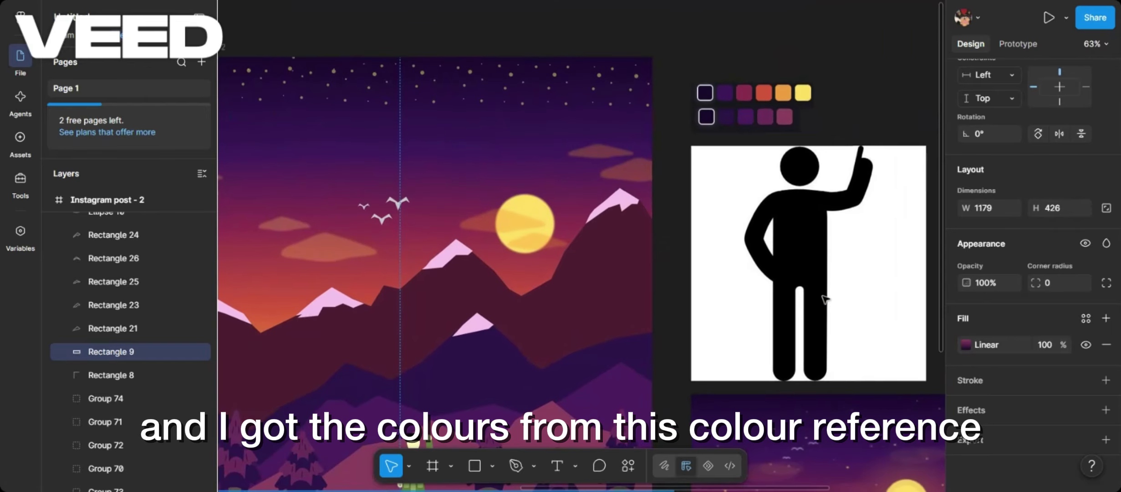
left_click(728, 127)
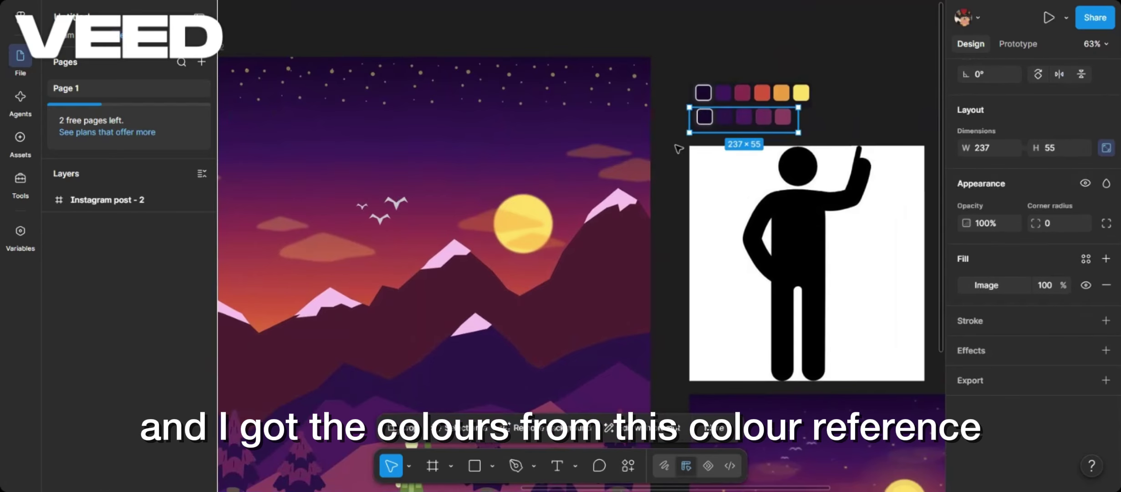
Compare the grey-green tree reference with the illustration's recoloured purple trees, focusing on the tree nearest the figure on its left
scroll(672, 170, "down", 5)
scroll(672, 169, "left", 2)
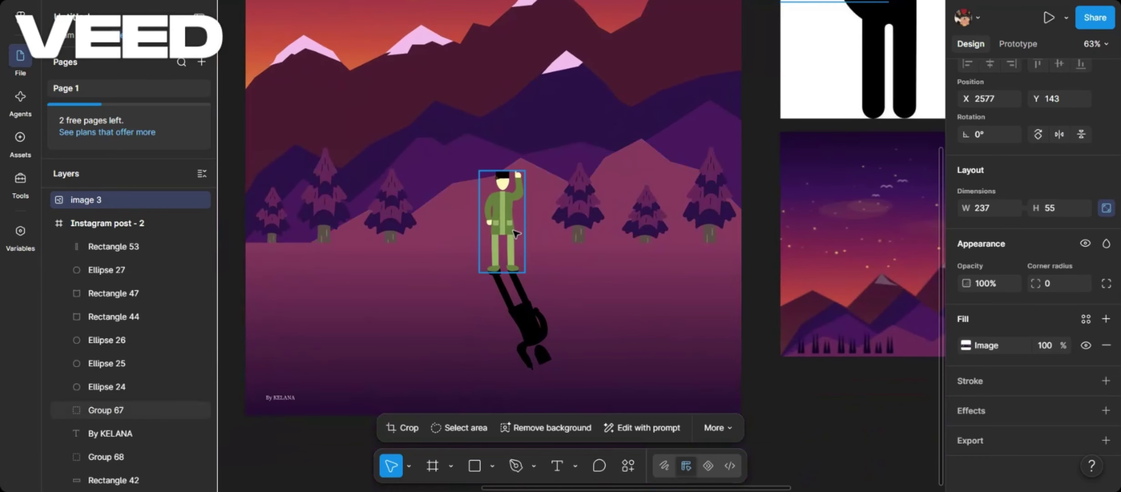
scroll(400, 221, "right", 1)
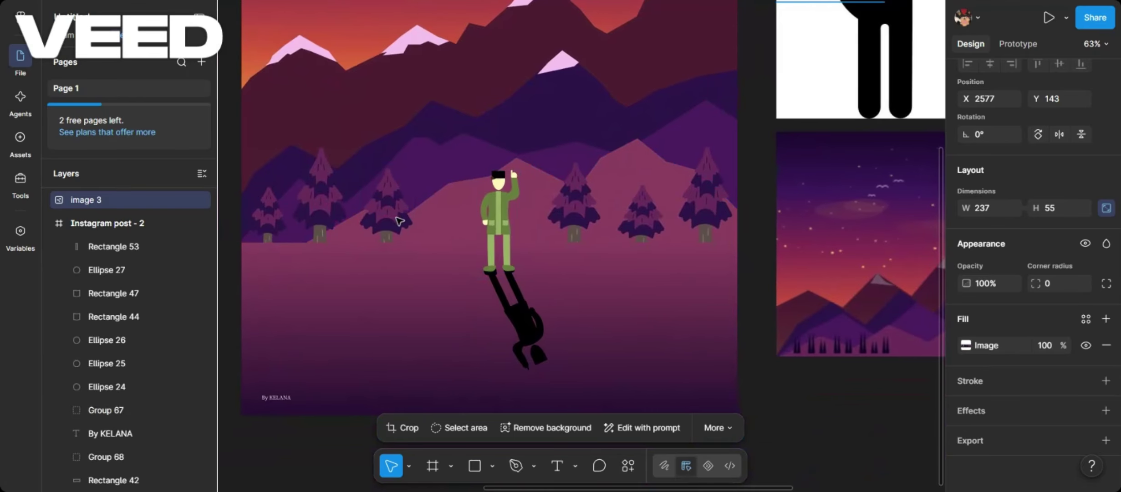
scroll(400, 221, "right", 10)
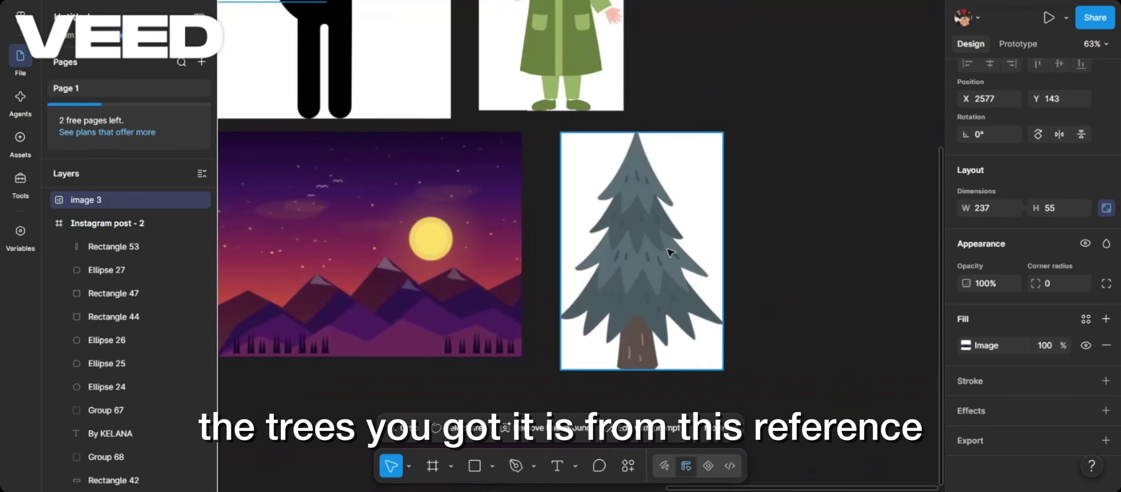
scroll(670, 252, "left", 10)
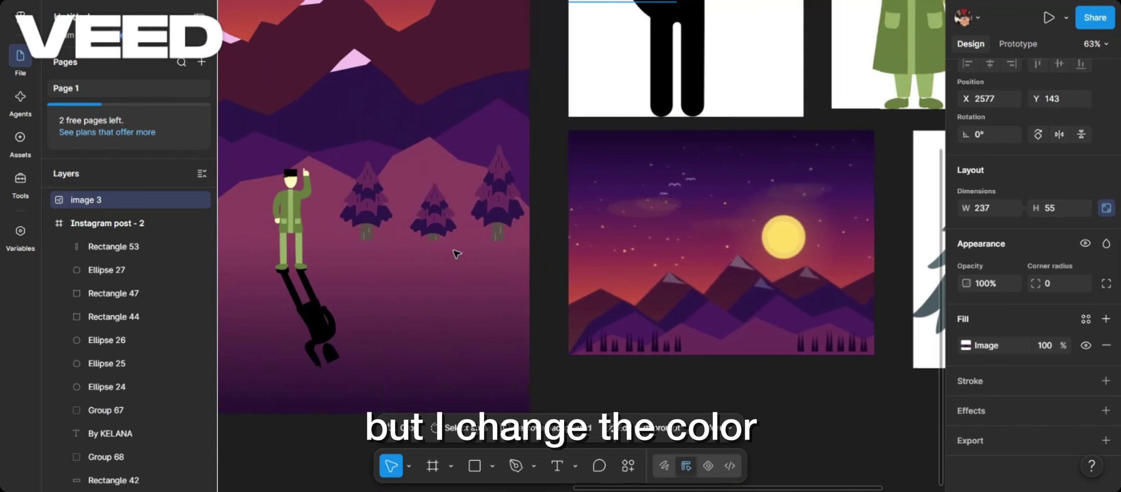
scroll(456, 253, "left", 8)
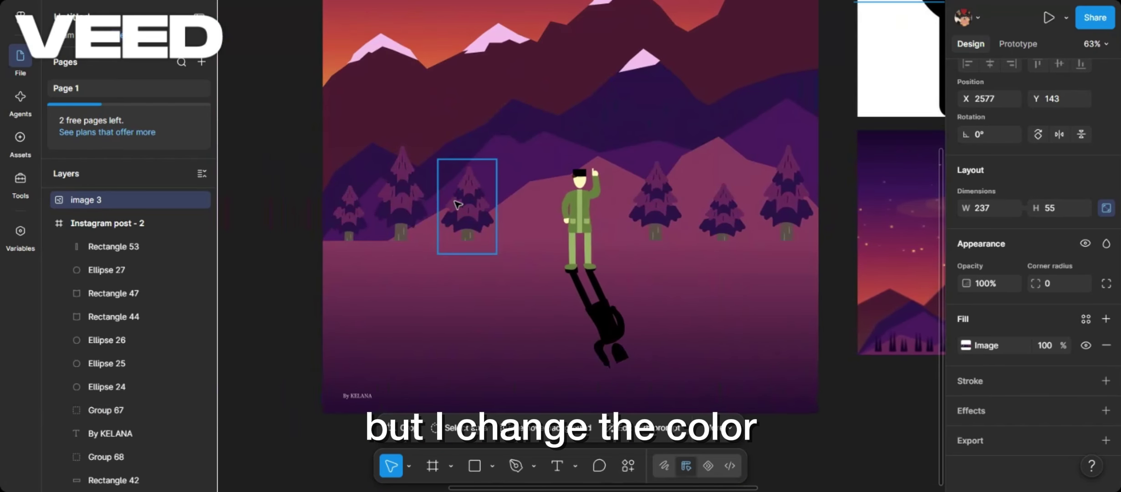
scroll(456, 201, "up", 5)
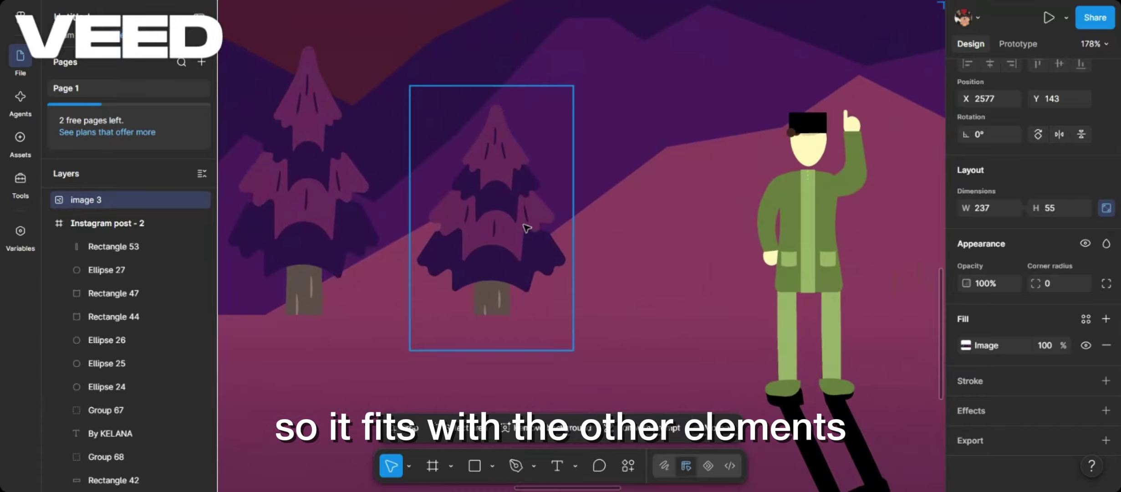
Select the top foliage shape inside the tree nearest the figure's left and open its vector points for editing
left_click(524, 227)
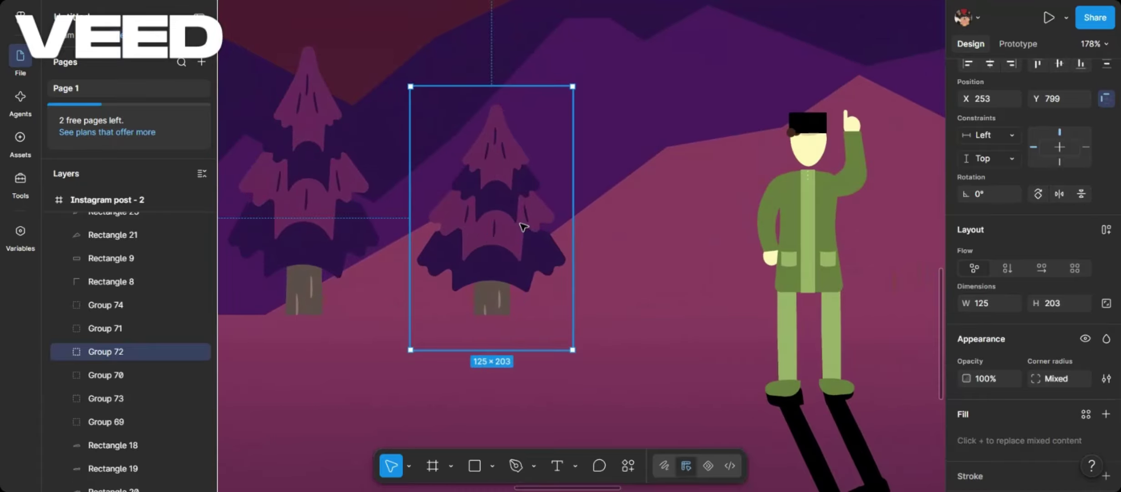
double_click(510, 190)
scroll(512, 222, "up", 5)
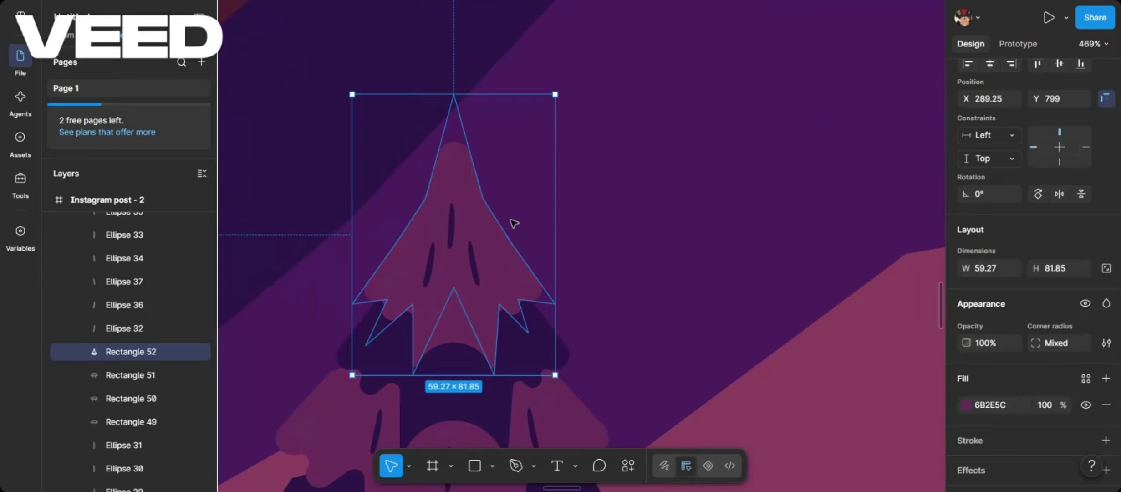
double_click(477, 203)
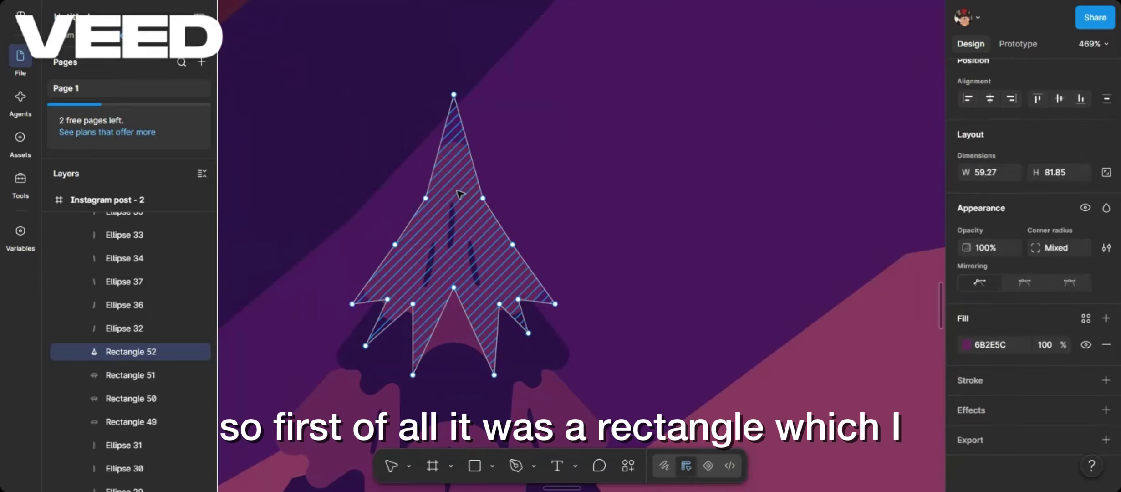
key("p")
left_click(497, 339)
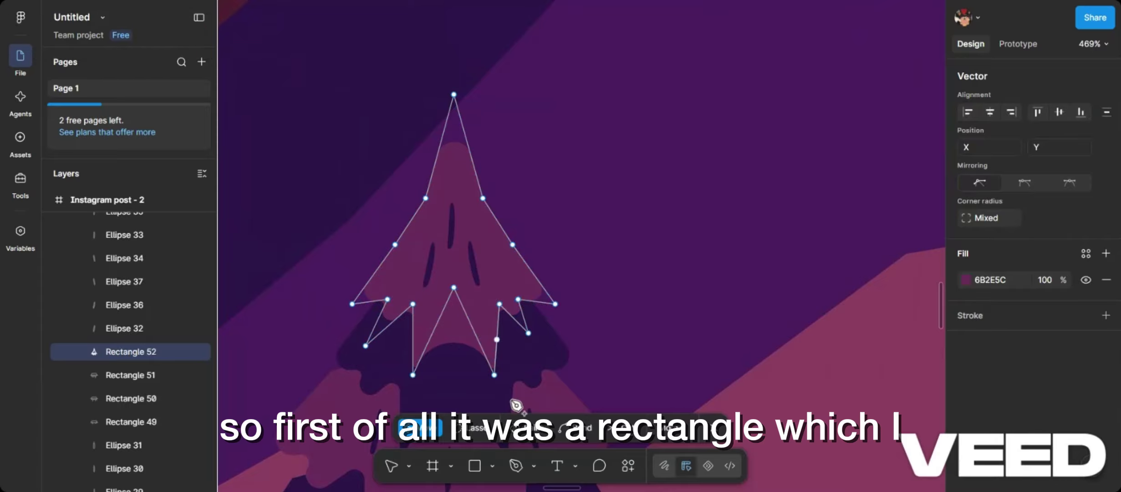
Look at the available shape and pen tools that built the foliage, and leave vector editing
left_click(493, 466)
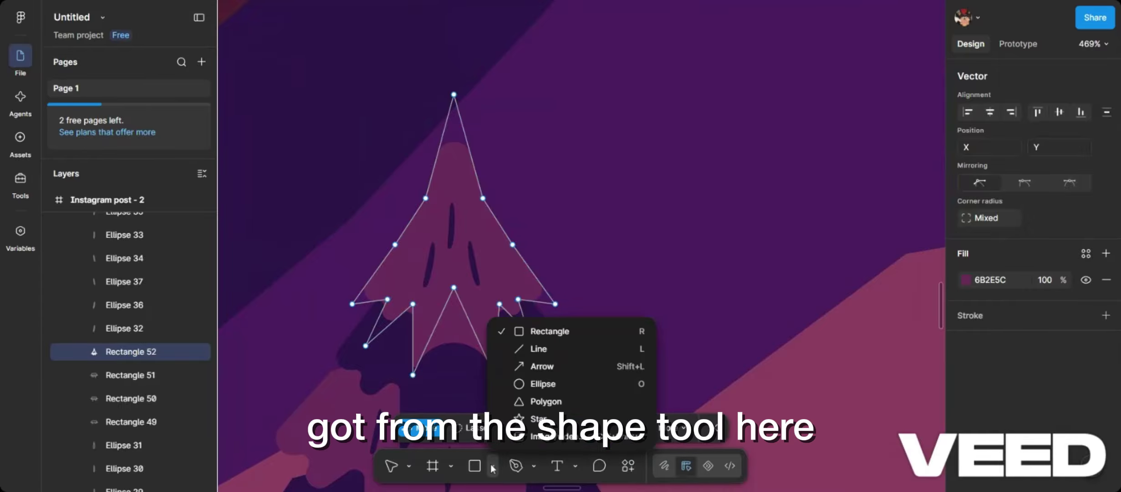
left_click(493, 466)
scroll(542, 472, "up", 5)
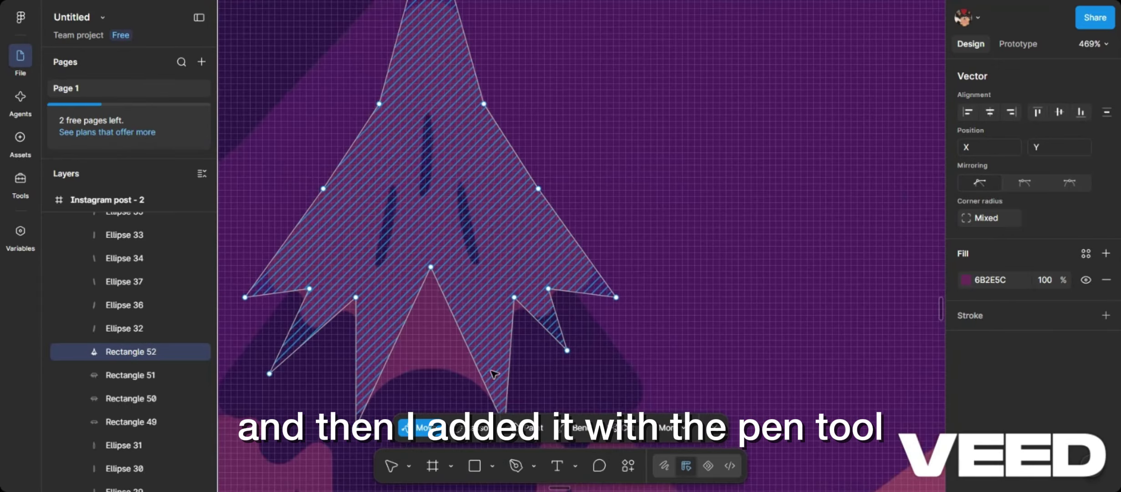
left_click(534, 466)
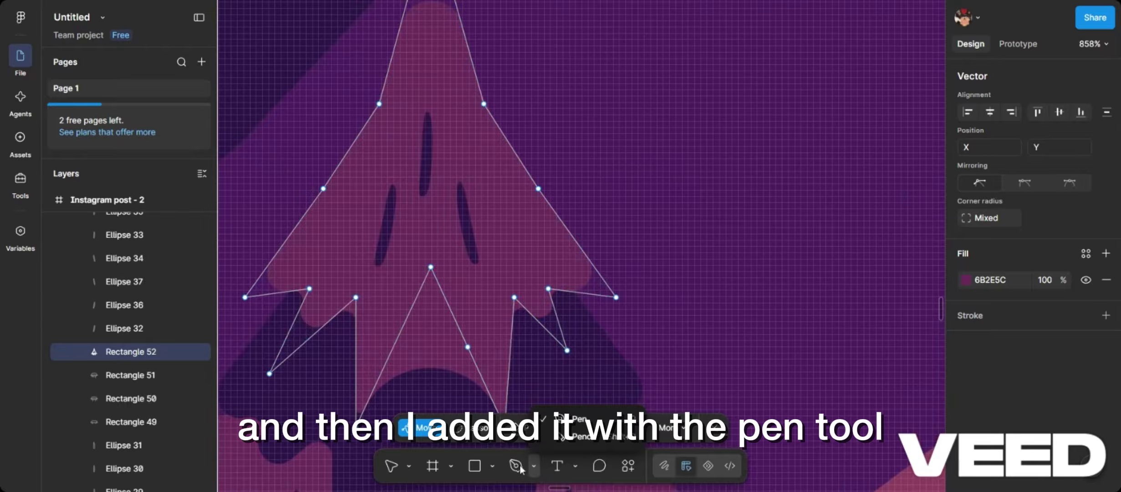
left_click(515, 466)
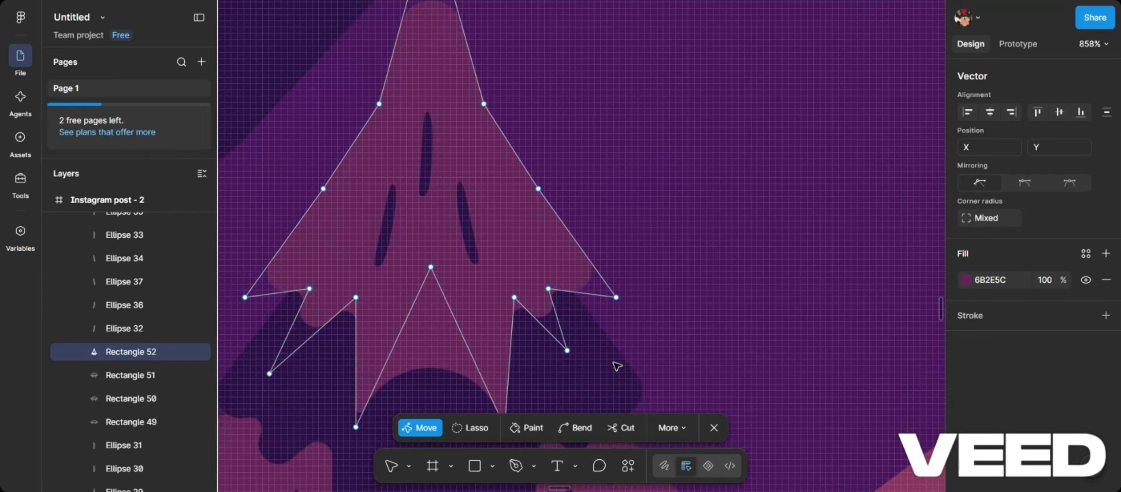
left_click(713, 427)
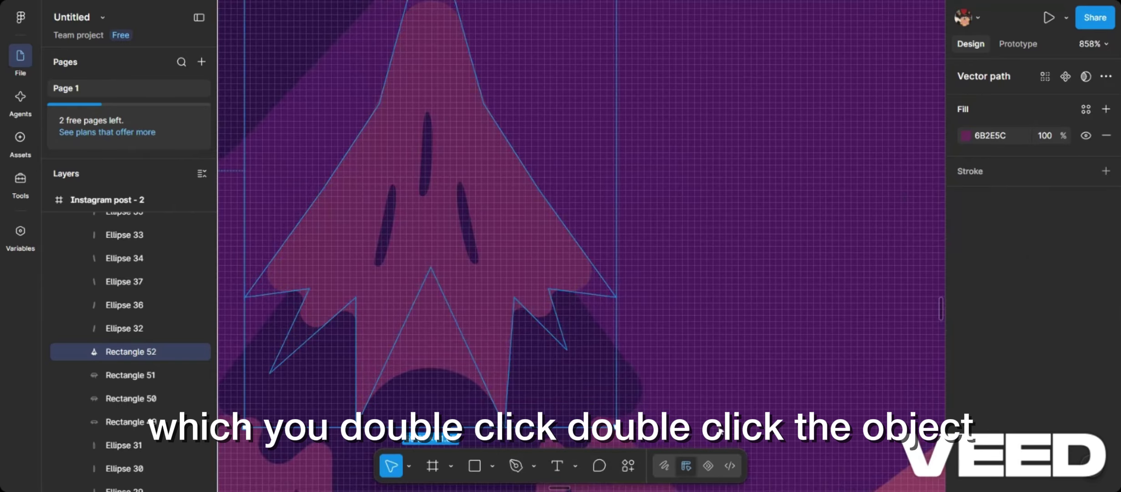
Reopen the top foliage shape's vector points, shift the whole path slightly to X 289.73, Y 798.5, and exit vector editing
double_click(518, 206)
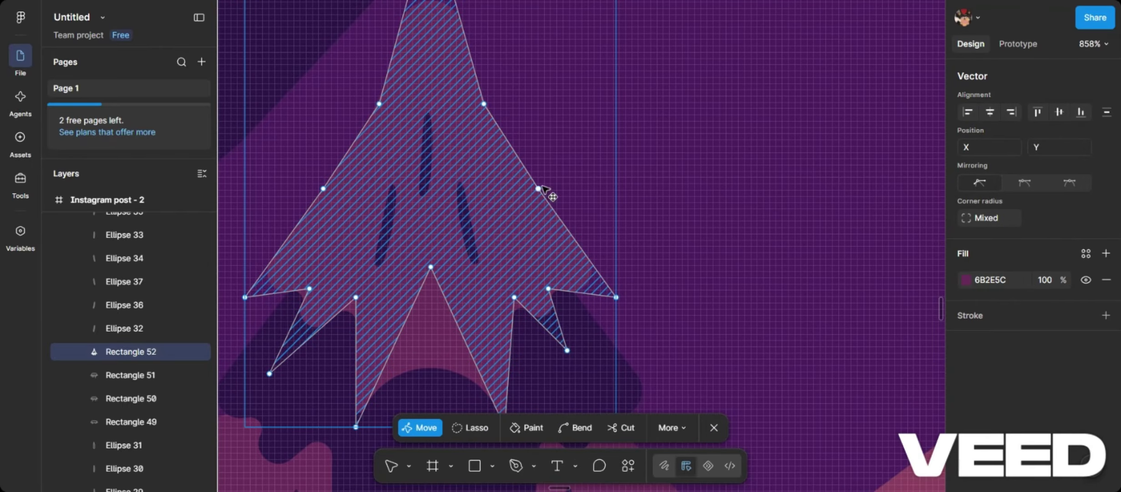
scroll(546, 188, "up", 3)
scroll(432, 22, "up", 3)
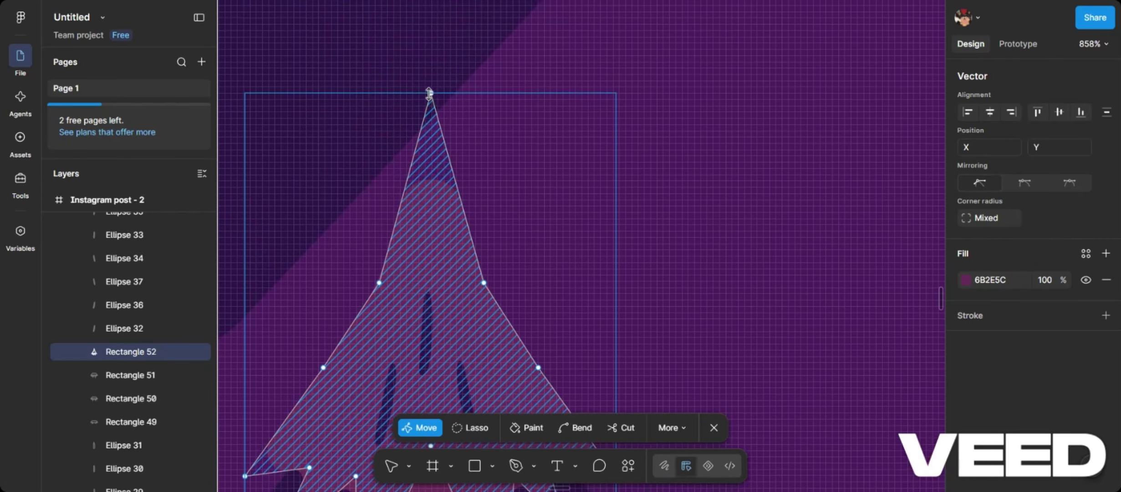
scroll(445, 93, "up", 3)
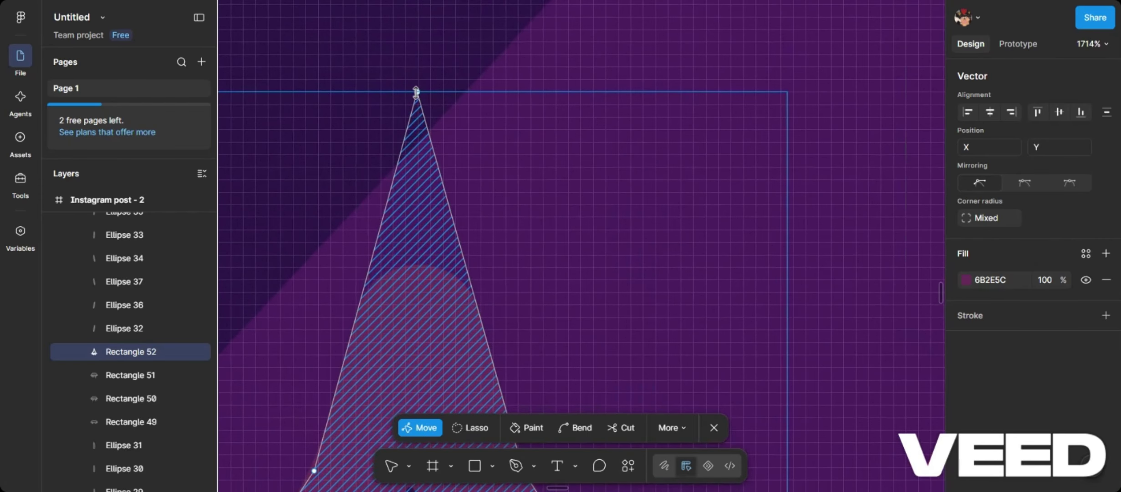
scroll(418, 91, "down", 5)
scroll(418, 91, "up", 3)
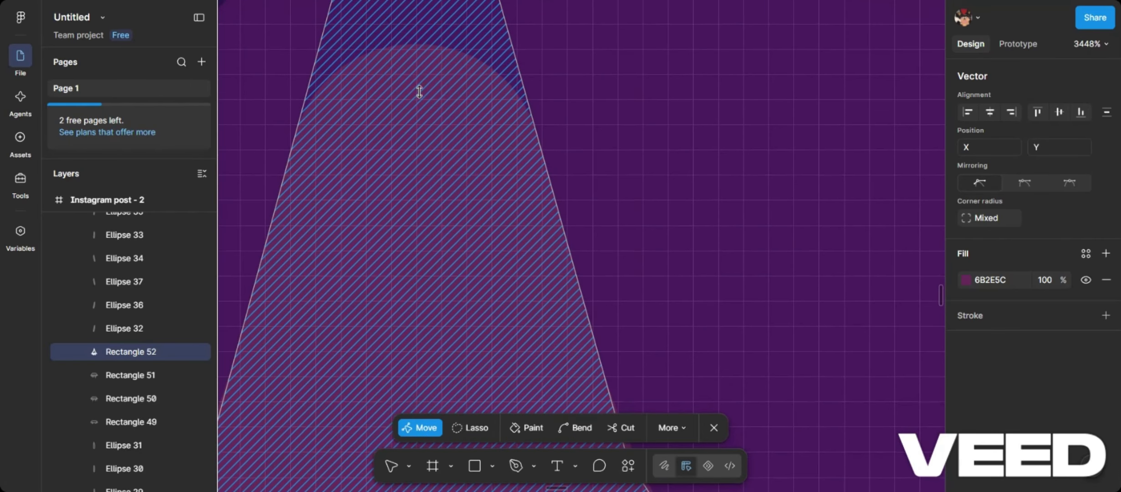
scroll(385, 278, "down", 4)
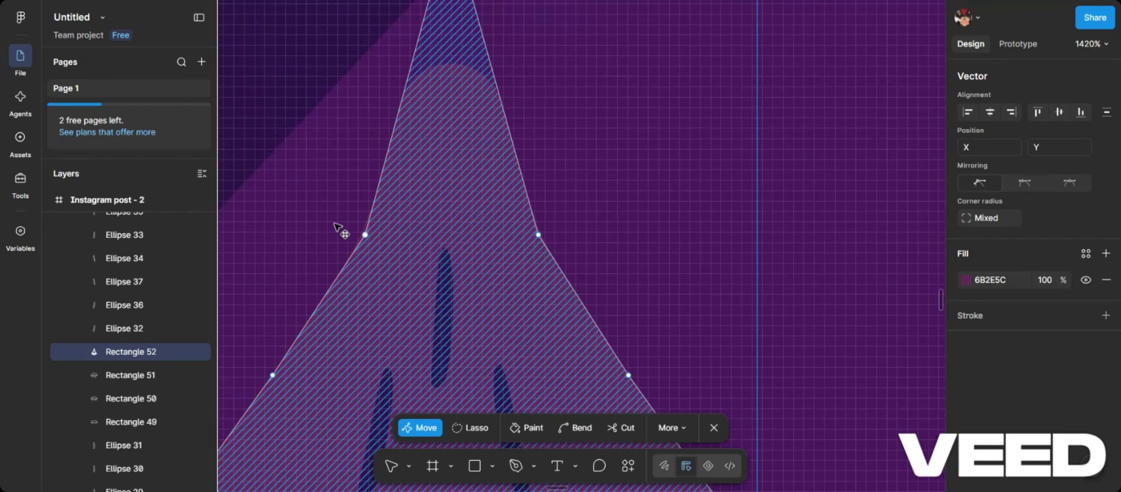
mouse_move(338, 227)
left_mouse_down()
mouse_move(393, 242)
mouse_move(363, 218)
mouse_move(393, 239)
mouse_move(378, 235)
left_mouse_up()
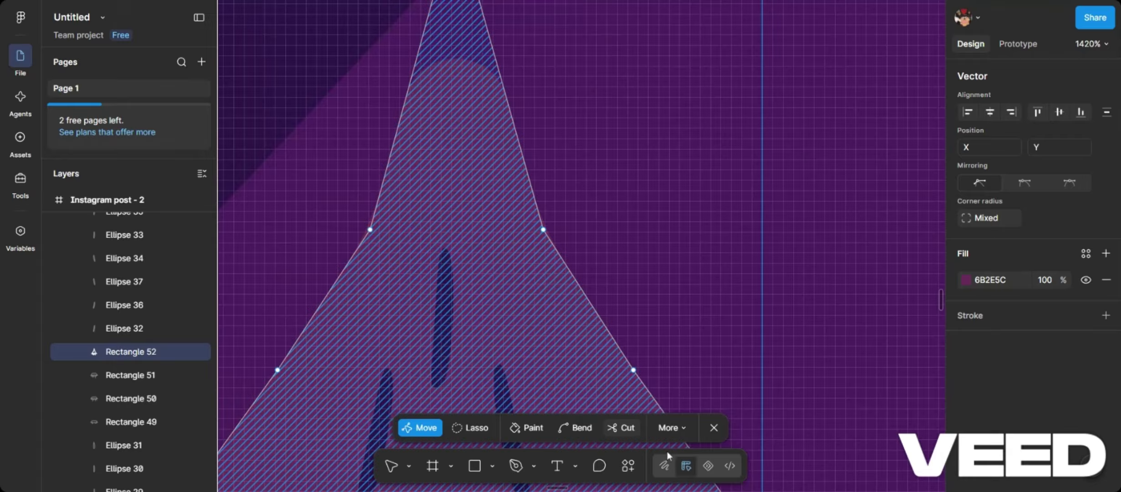
left_click(713, 427)
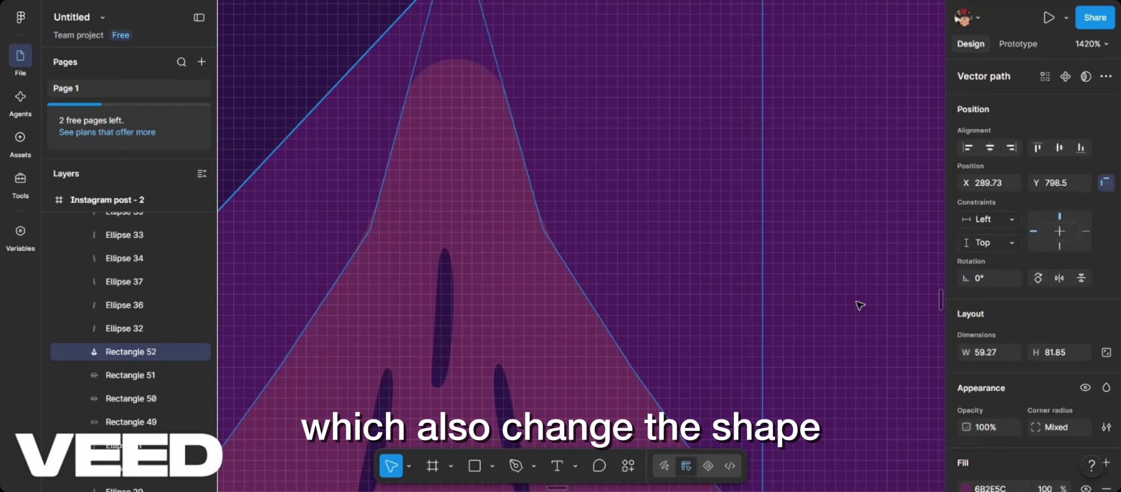
Deselect the foliage shape and compare the illustration's green-clad figure with the black silhouette man and the student reference
scroll(860, 305, "down", 4)
scroll(859, 305, "down", 10)
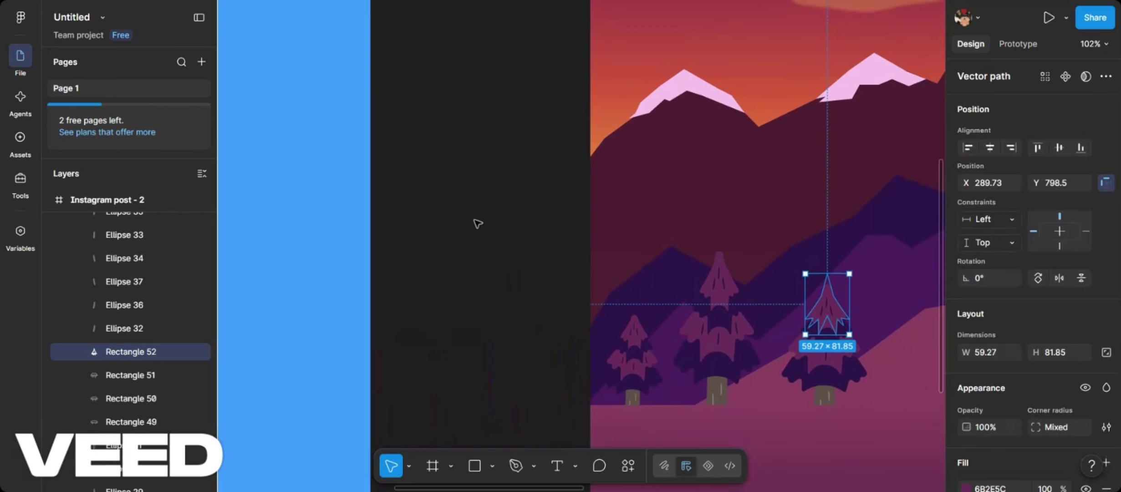
left_click(477, 223)
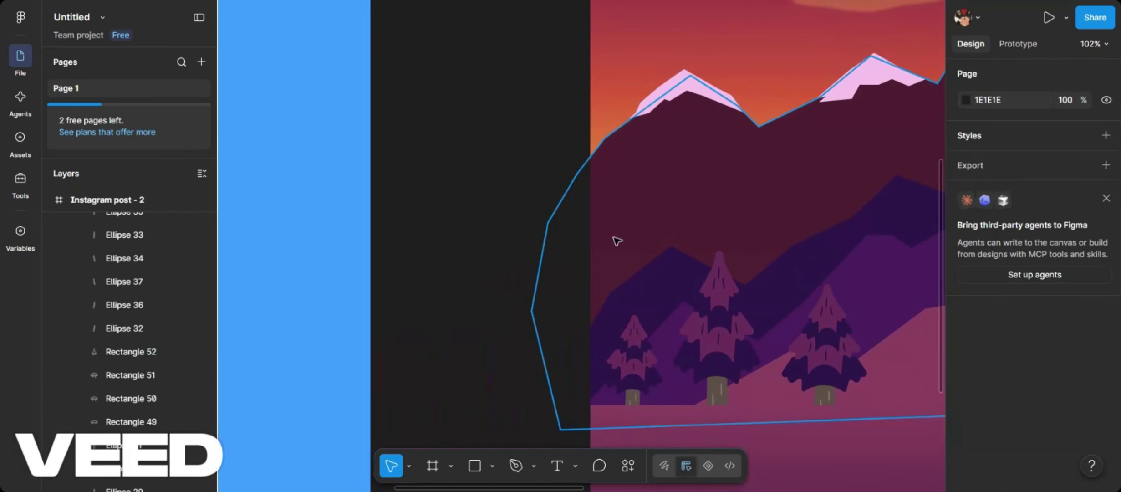
scroll(615, 241, "right", 10)
scroll(615, 242, "down", 4)
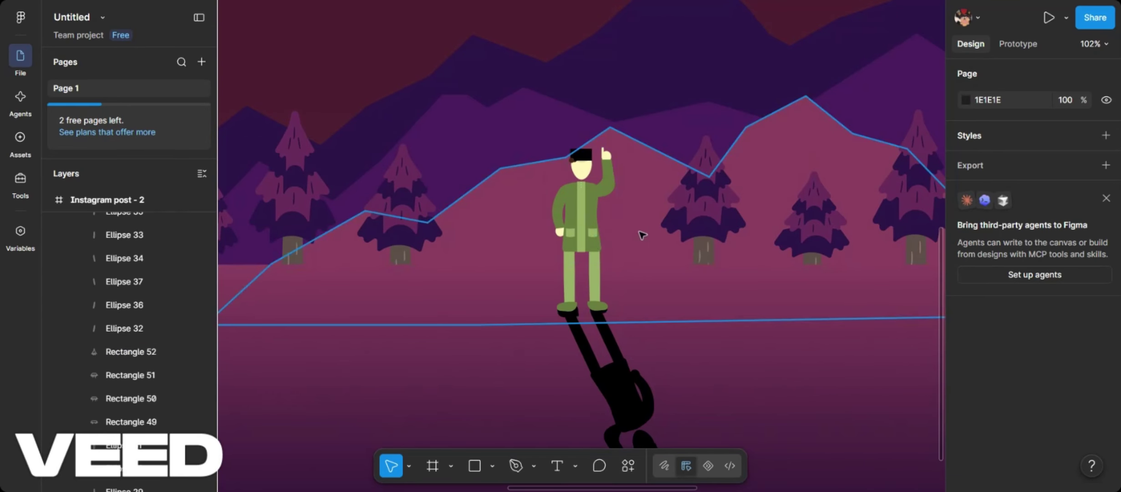
scroll(683, 259, "down", 5)
scroll(546, 234, "right", 10)
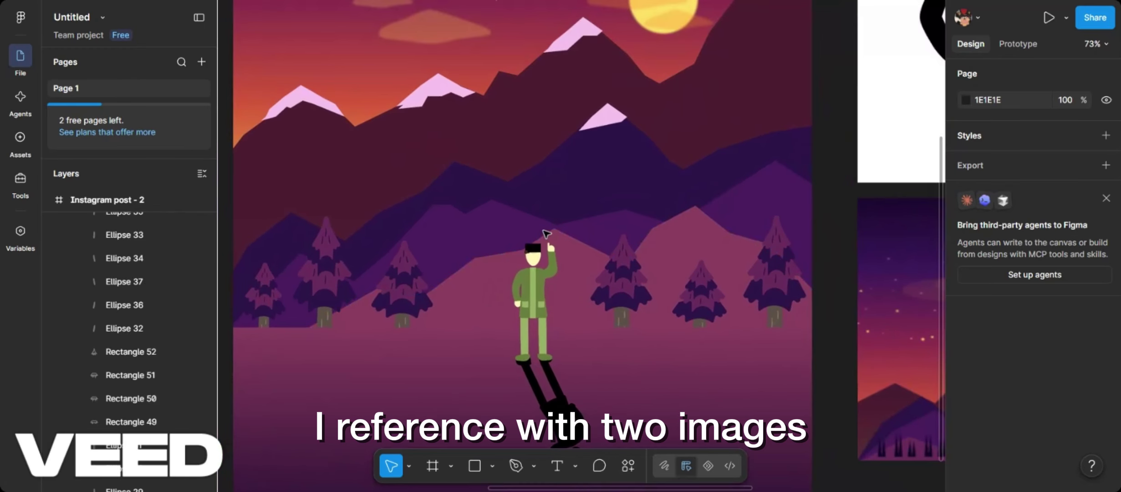
scroll(546, 235, "up", 5)
scroll(546, 234, "right", 4)
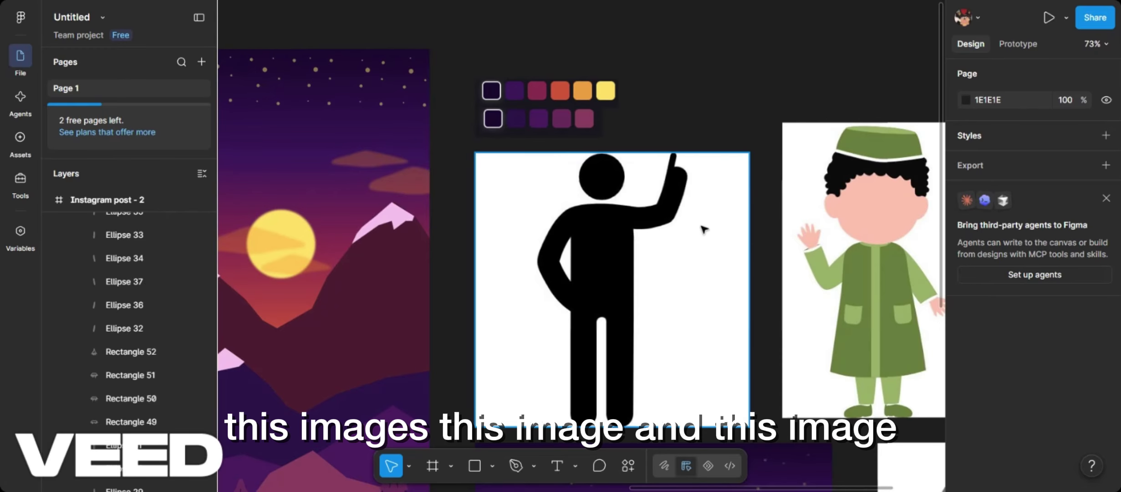
scroll(698, 224, "right", 4)
scroll(780, 246, "left", 8)
scroll(780, 246, "down", 5)
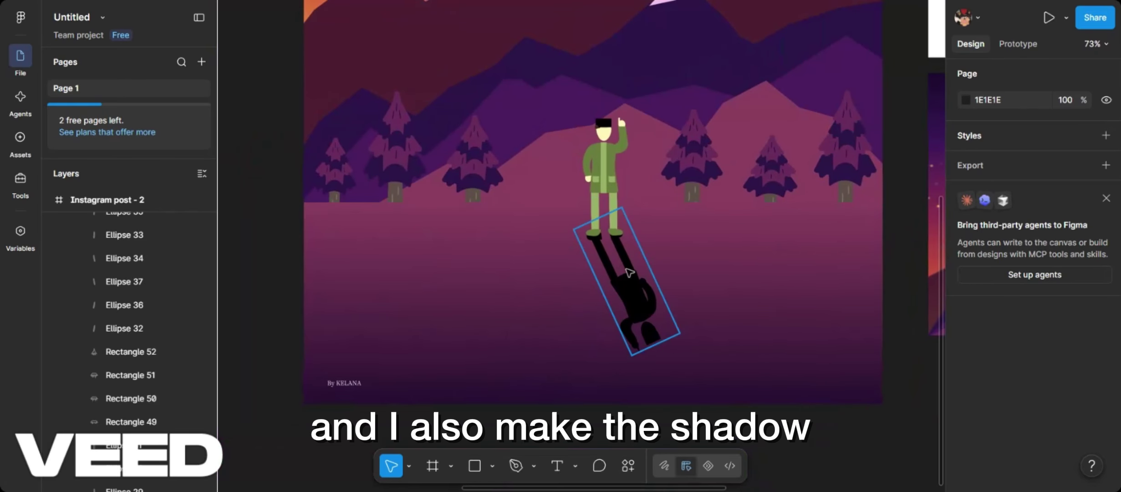
Select the figure's black shadow group and examine its fill and its rotated shape up close
scroll(639, 299, "up", 5)
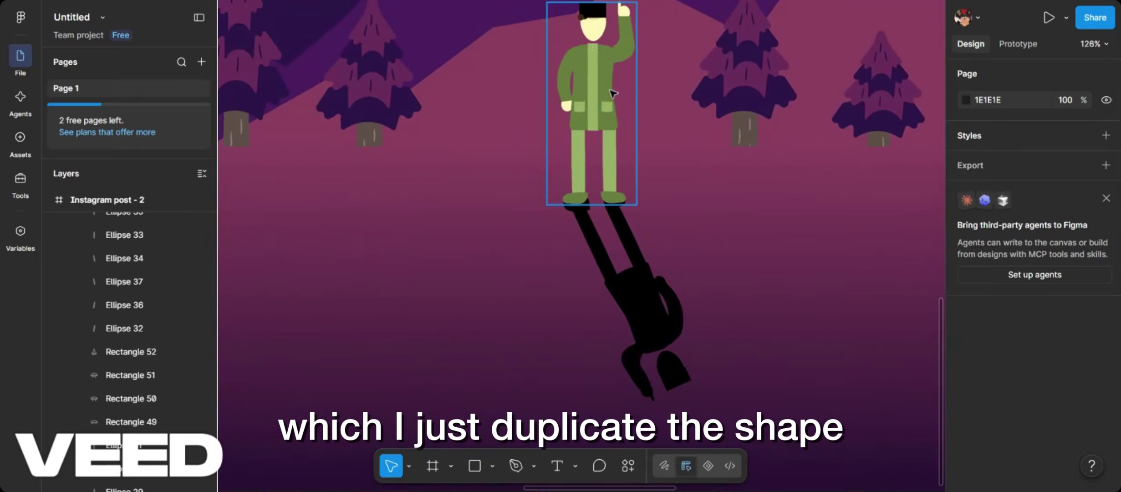
left_click(647, 312)
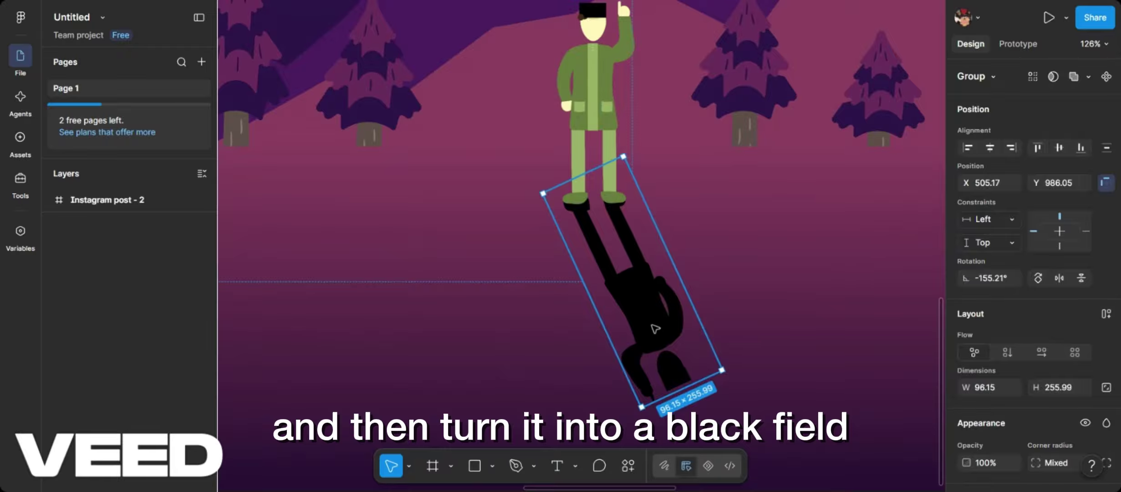
scroll(982, 339, "down", 5)
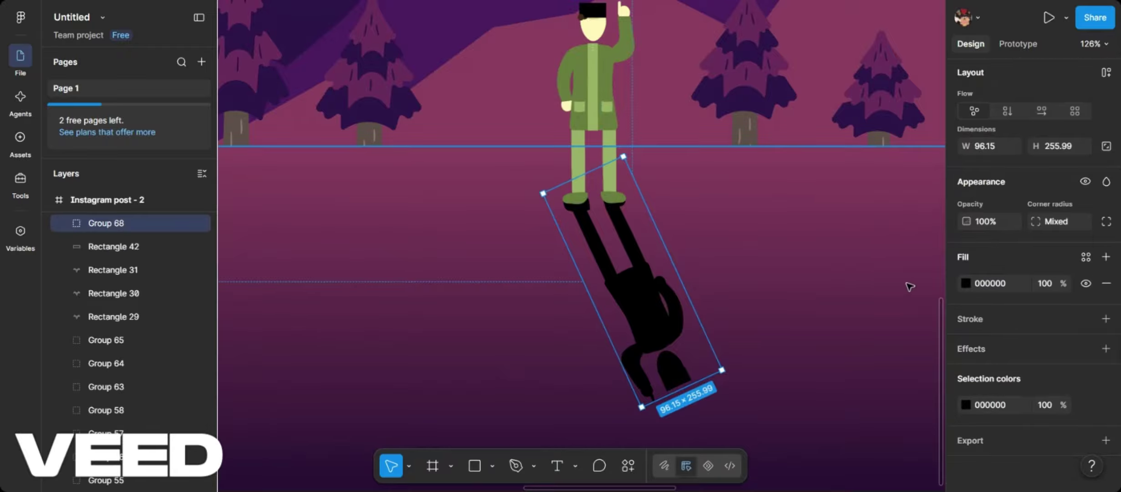
scroll(651, 287, "up", 5)
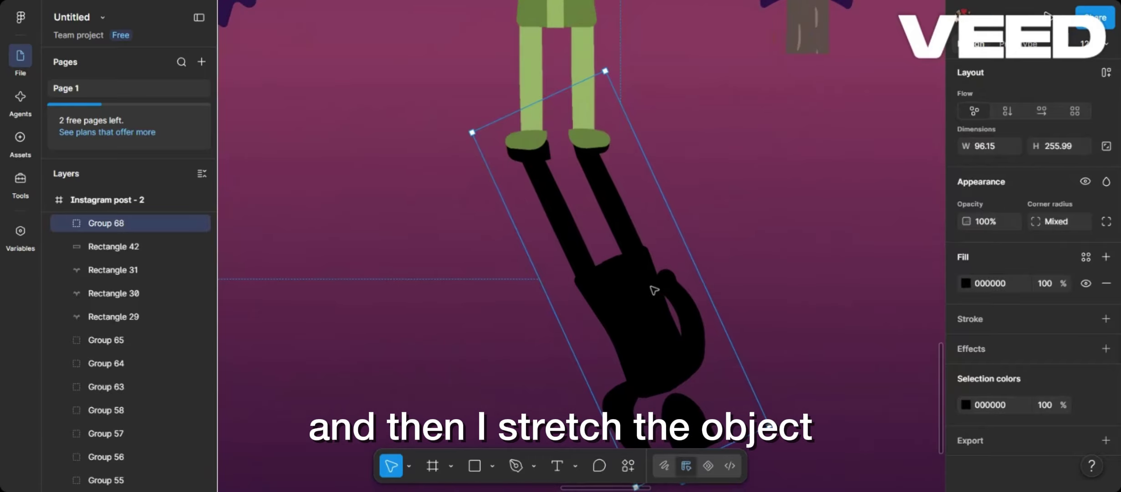
Enter the figure's shadow group, open the vector points of the shadow shape beneath the left shoe, and leave vector editing
double_click(625, 291)
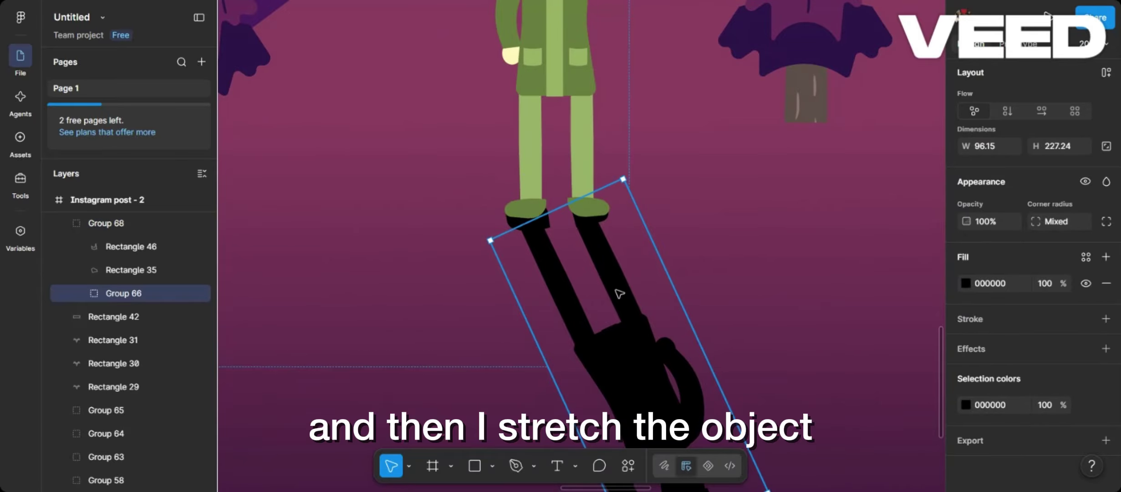
scroll(622, 292, "up", 3)
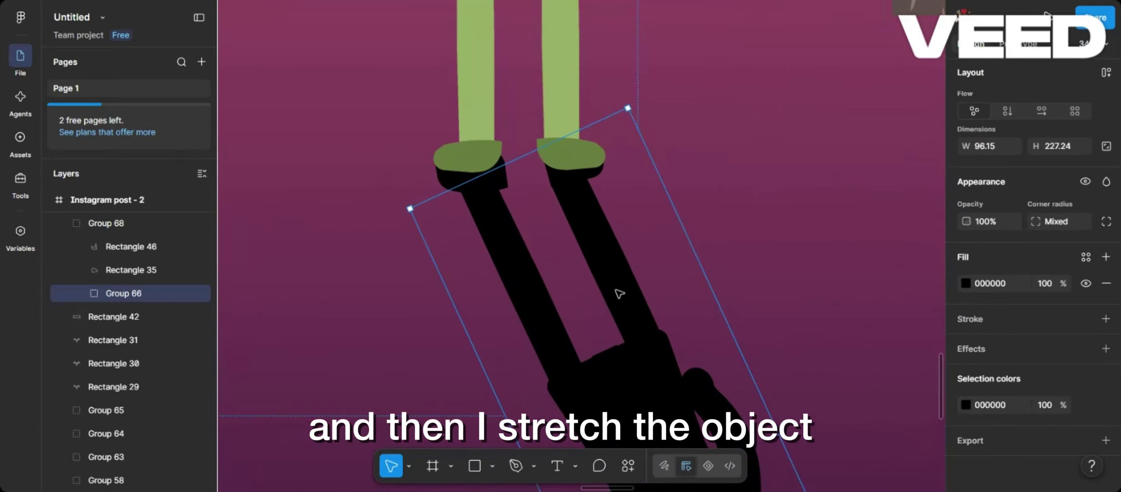
double_click(448, 185)
left_click(476, 196)
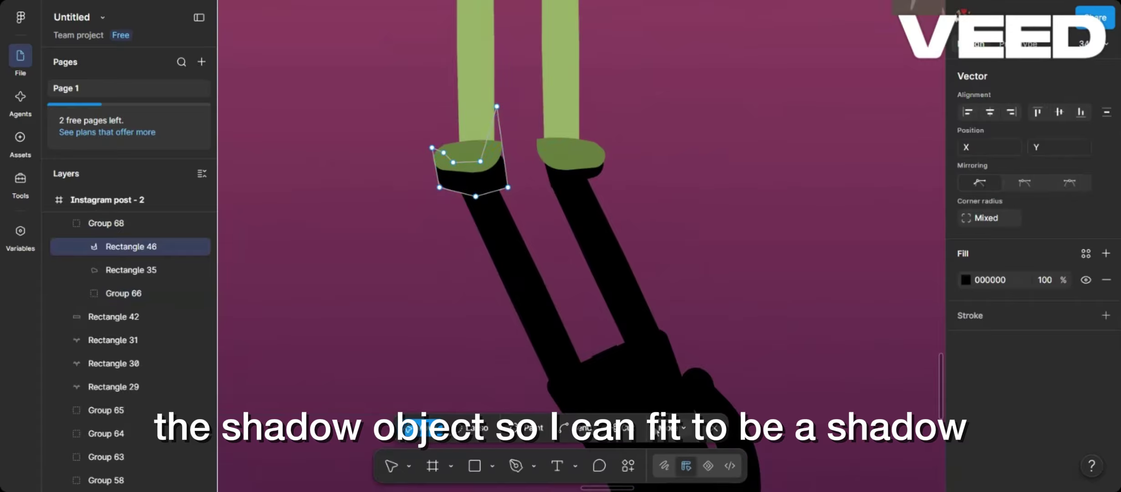
key("Escape")
Select the shadow's nested body group to check its rotation, and clear the selection
scroll(715, 324, "down", 5)
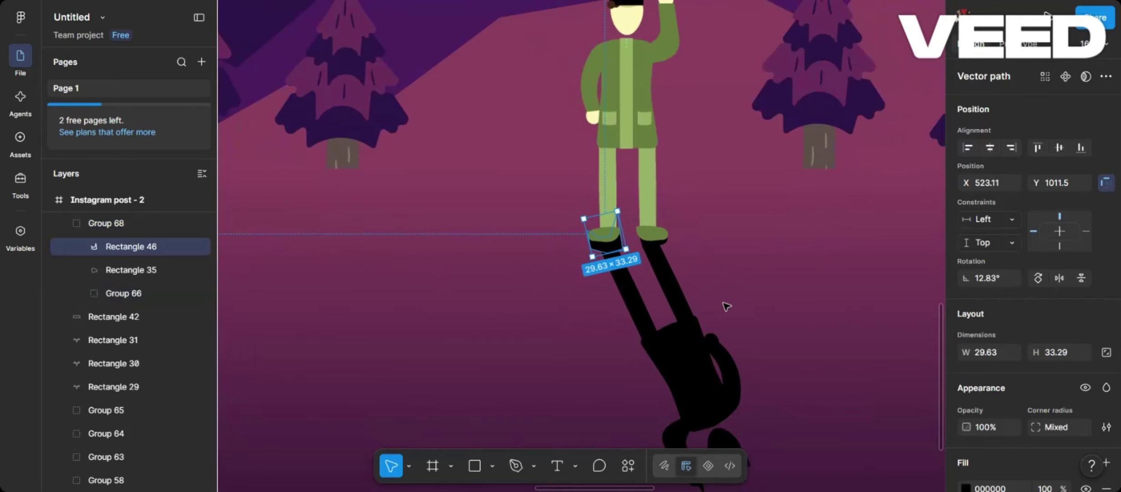
left_click(709, 338)
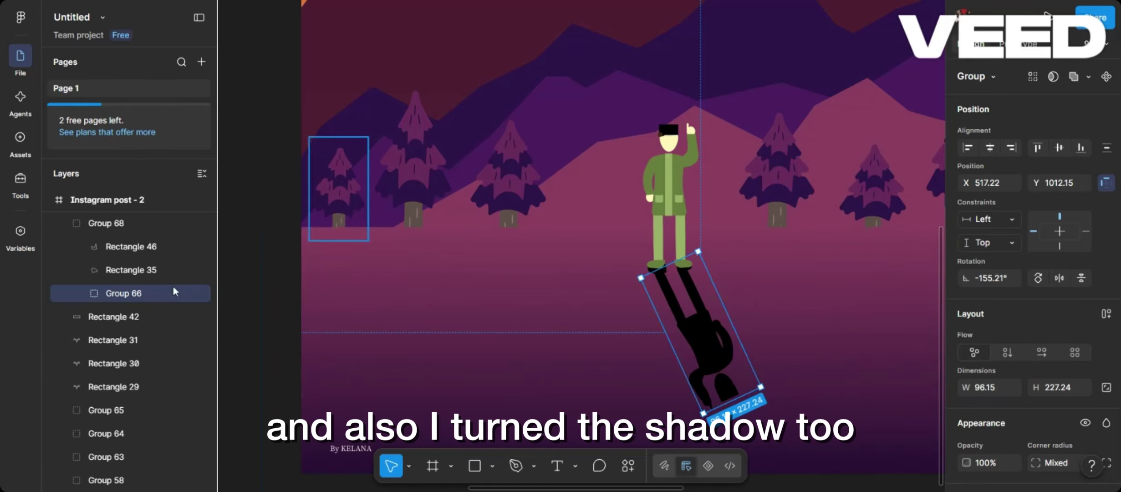
left_click(257, 268)
Select the green-clad figure's group and its nested bent sleeve shape to examine the sleeve's outline up close
scroll(348, 282, "up", 5)
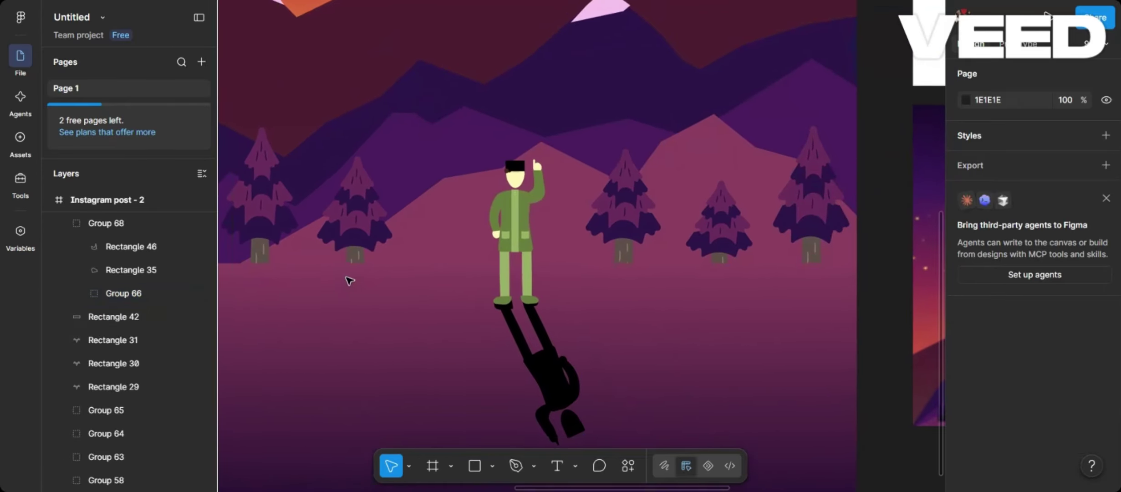
scroll(671, 183, "right", 10)
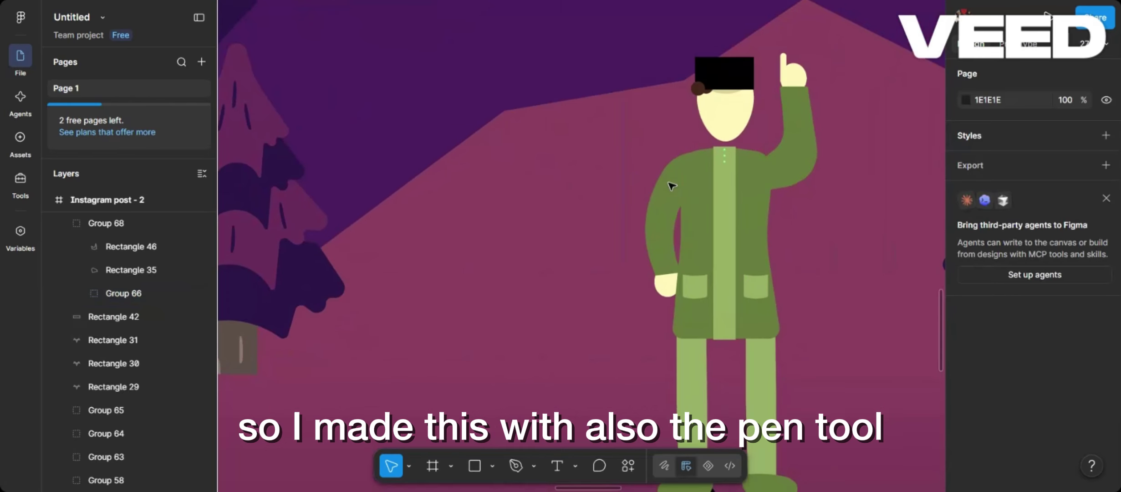
left_click(533, 205)
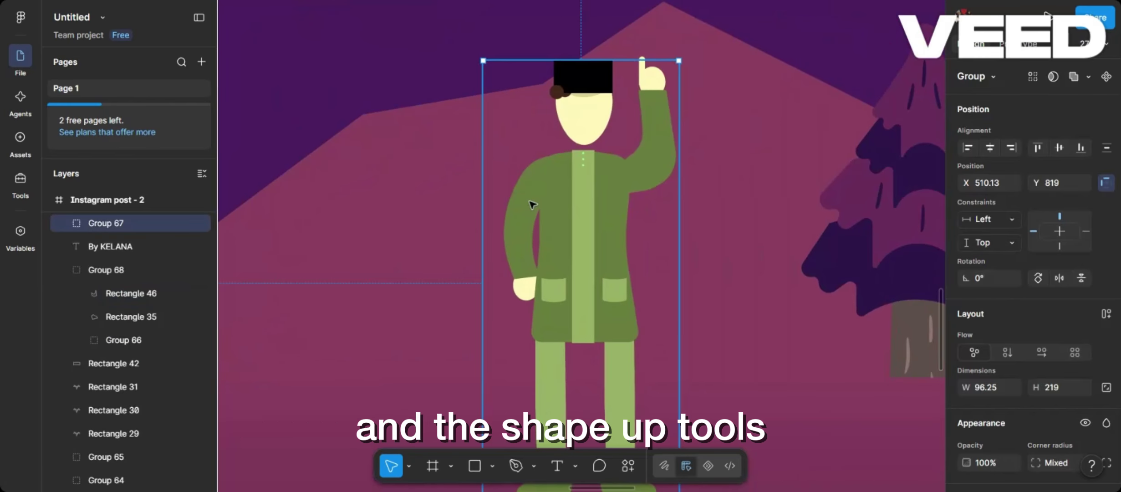
double_click(534, 205)
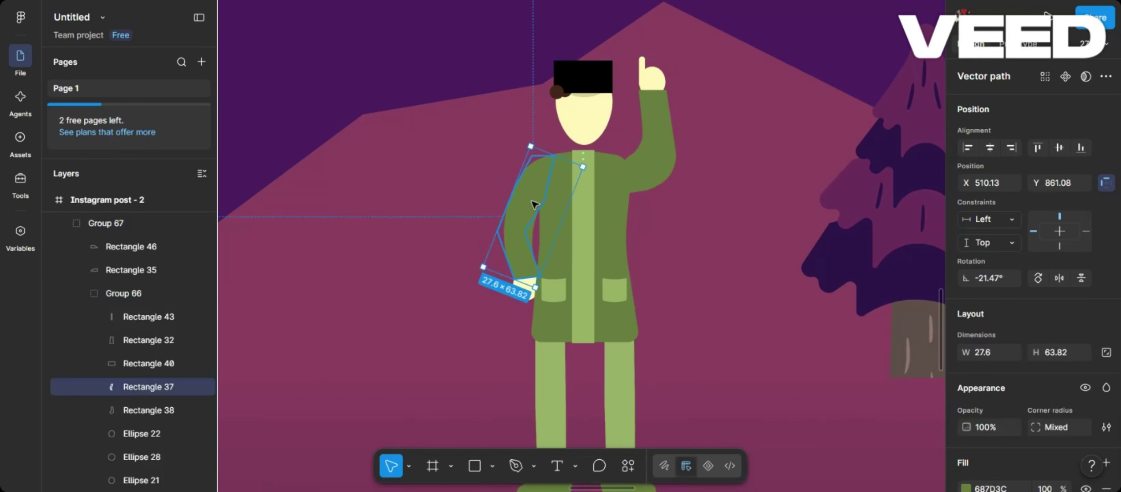
scroll(528, 357, "up", 5)
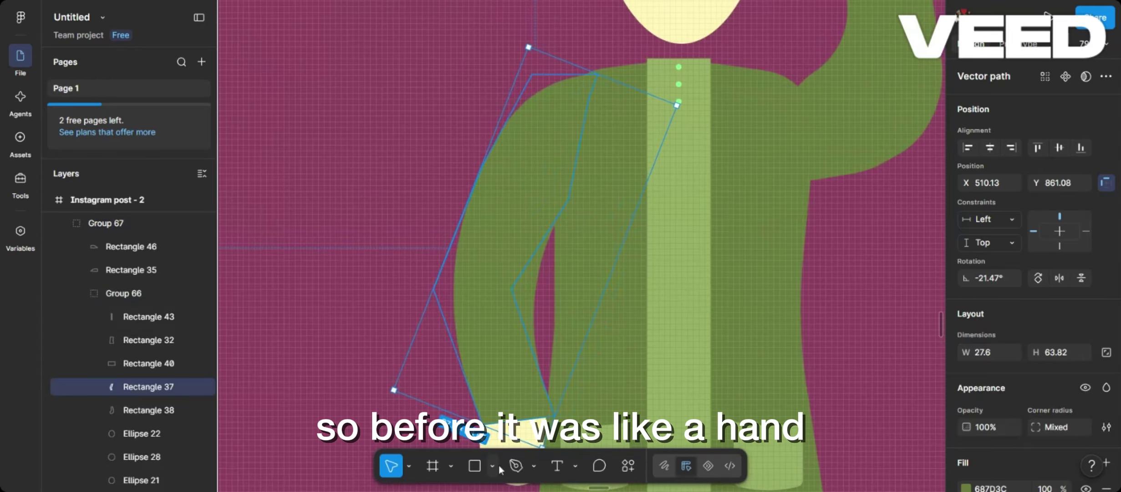
Open the bent sleeve's vector points and check the corner radius of its outer elbow point
left_click(363, 323)
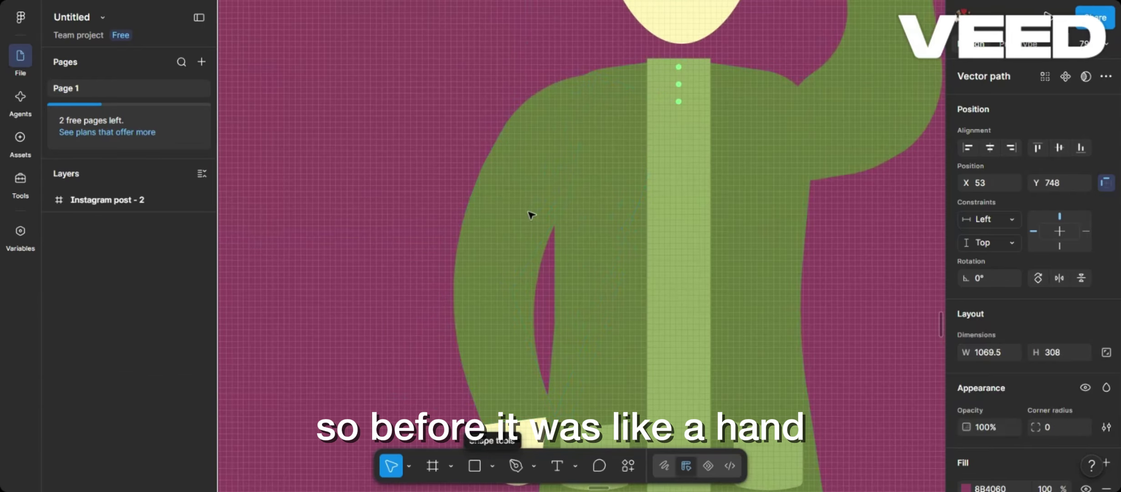
scroll(532, 214, "down", 2)
left_click(501, 245)
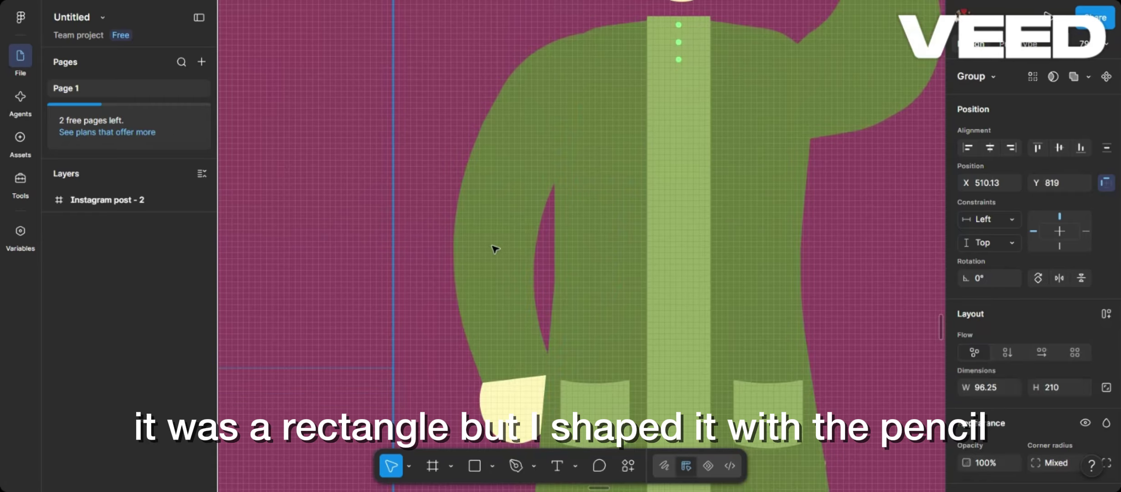
double_click(492, 238)
double_click(492, 238)
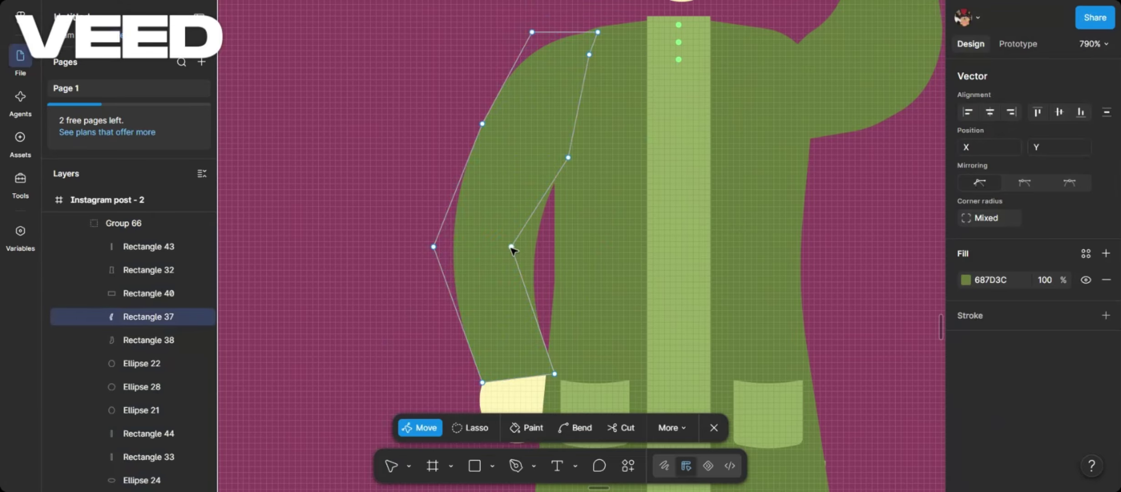
left_click(540, 202)
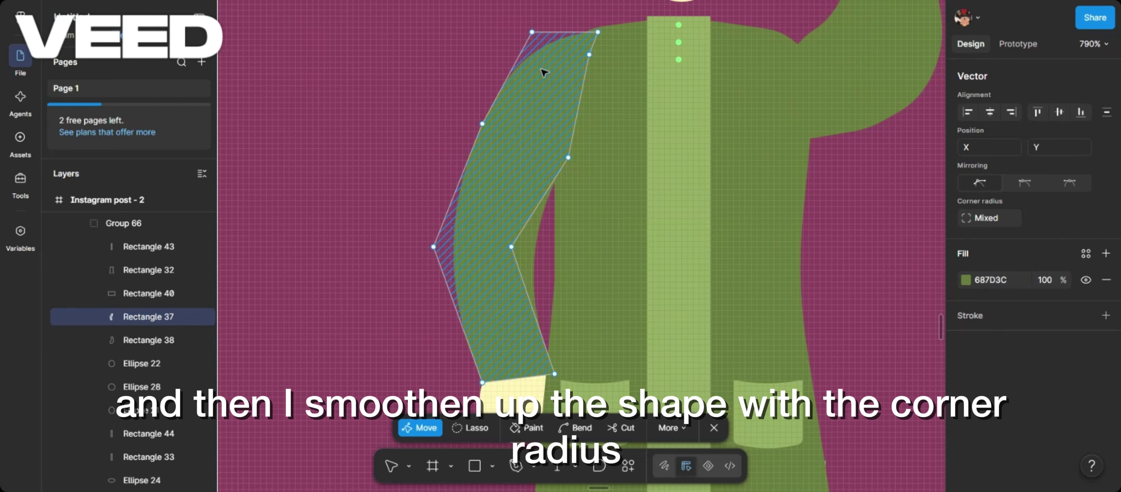
left_click(434, 248)
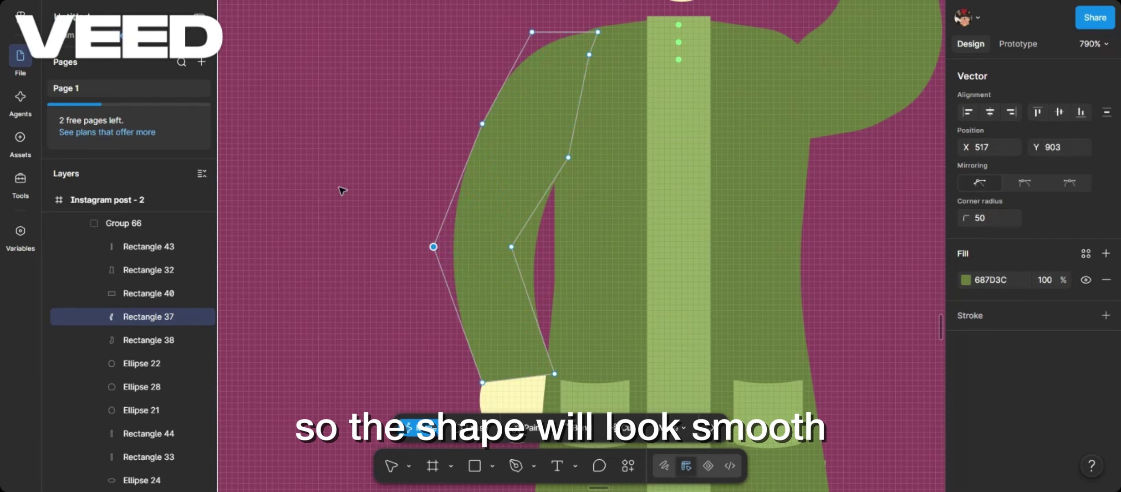
Leave the sleeve's vector editing and examine the illustration's mountain ranges in full
key("Escape")
scroll(343, 191, "down", 10)
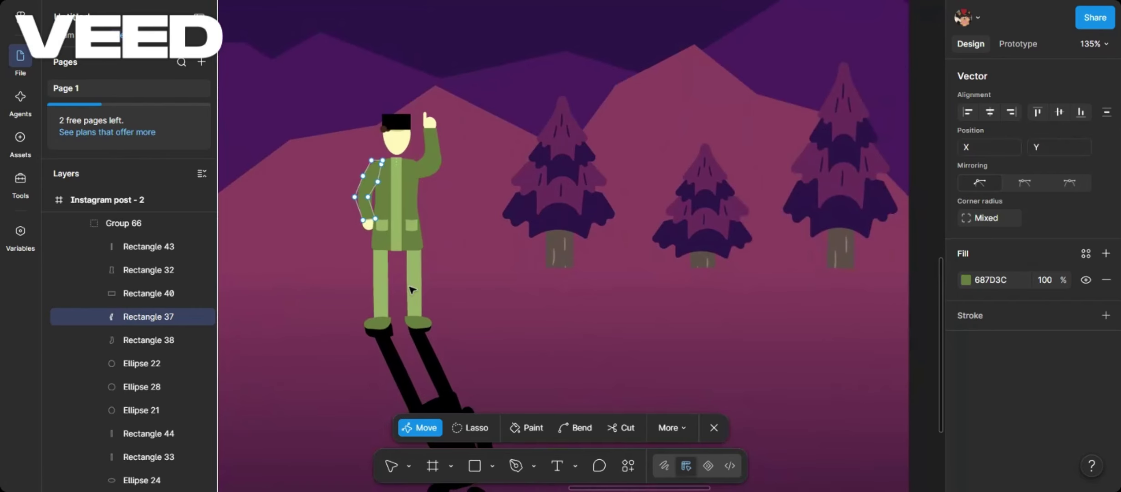
scroll(412, 290, "down", 5)
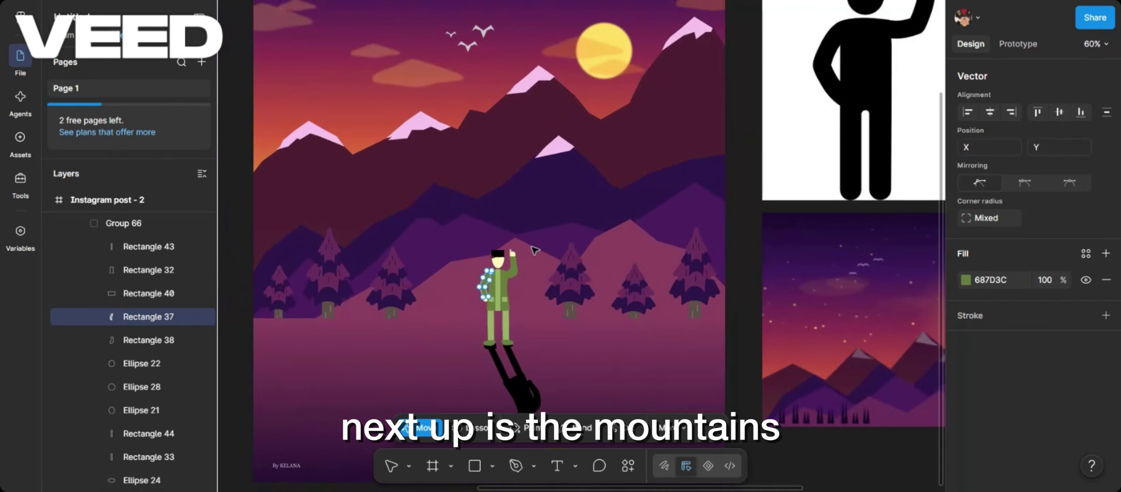
scroll(537, 246, "up", 3)
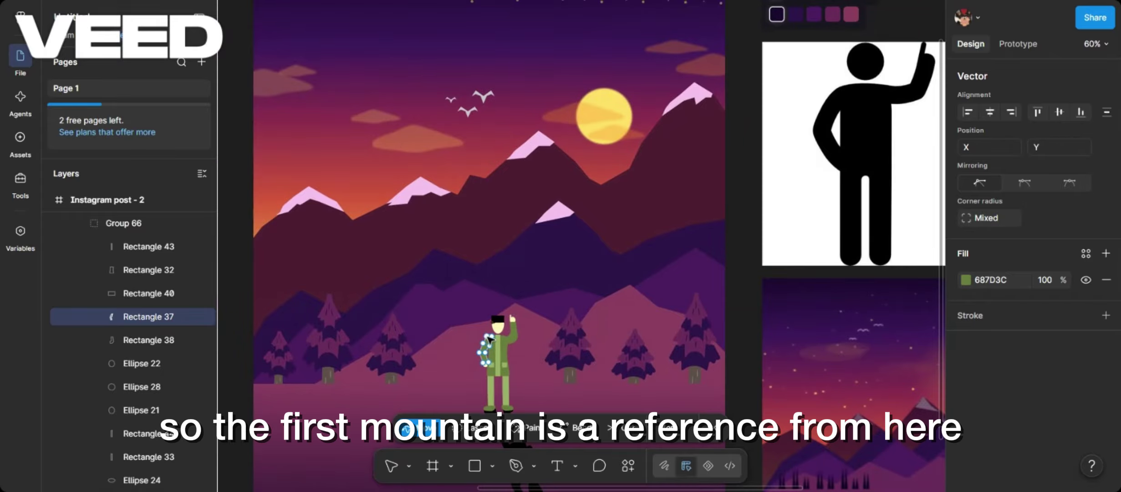
left_click(714, 440)
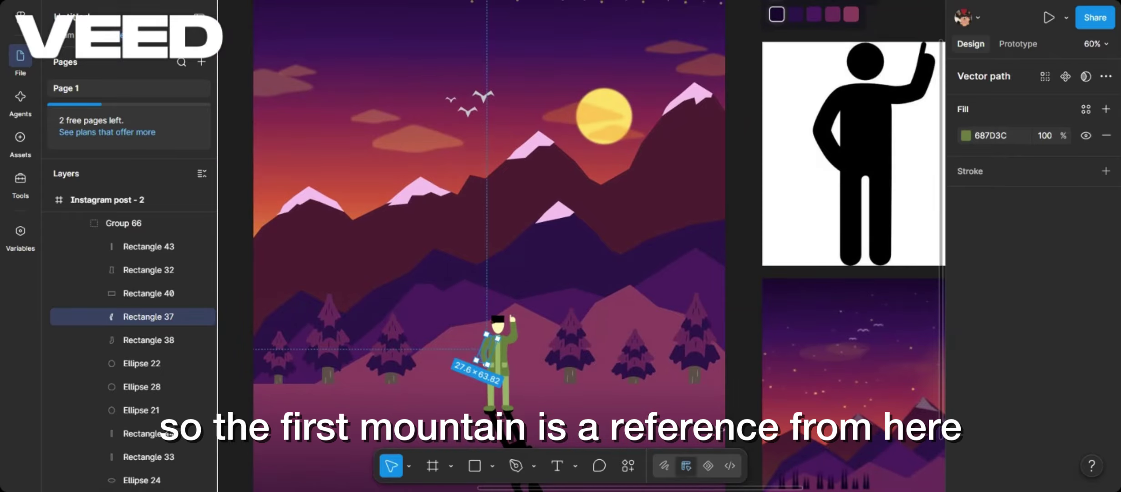
Select the dark purple range and the rear maroon range in turn, compare them with the sunset landscape reference, and deselect
scroll(775, 387, "down", 4)
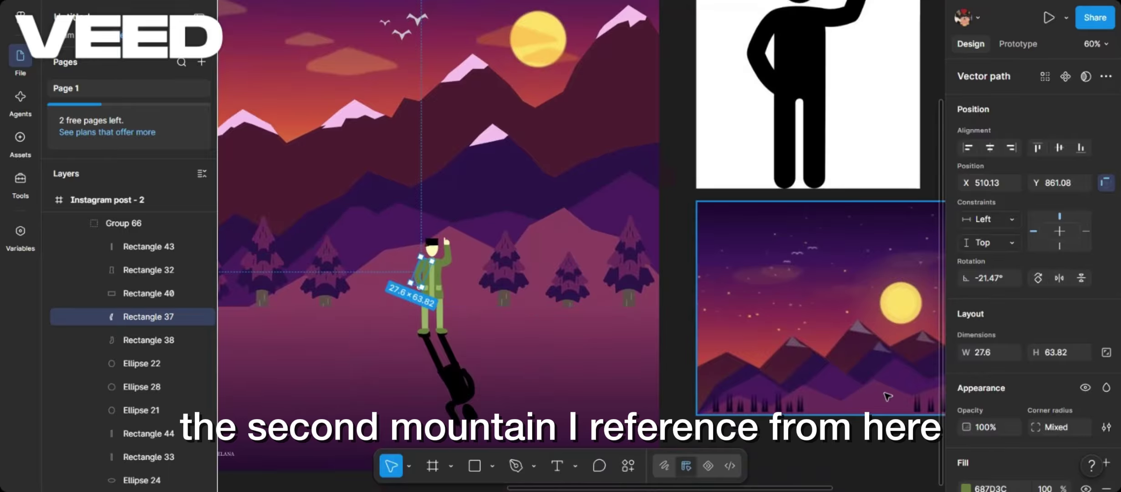
left_click(525, 184)
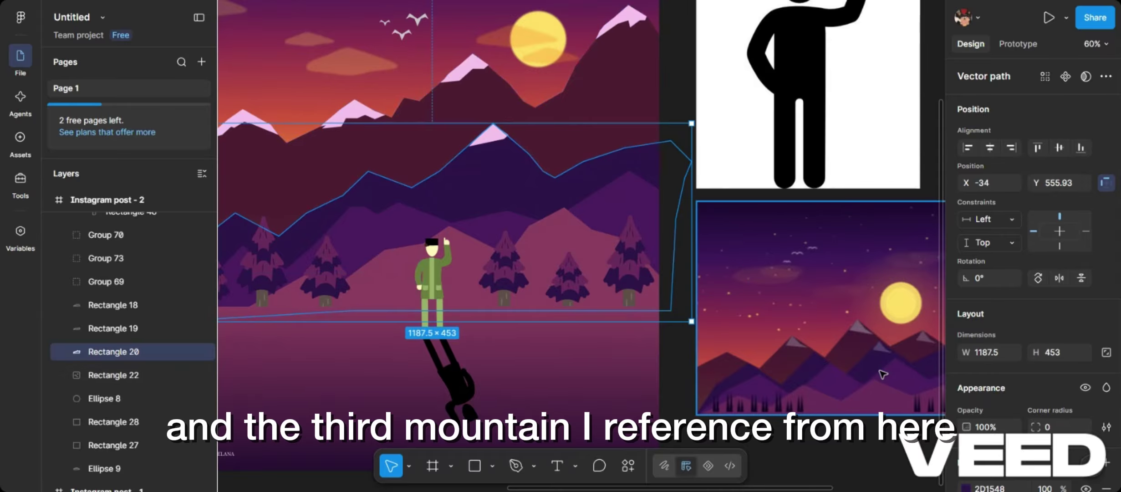
left_click(690, 90)
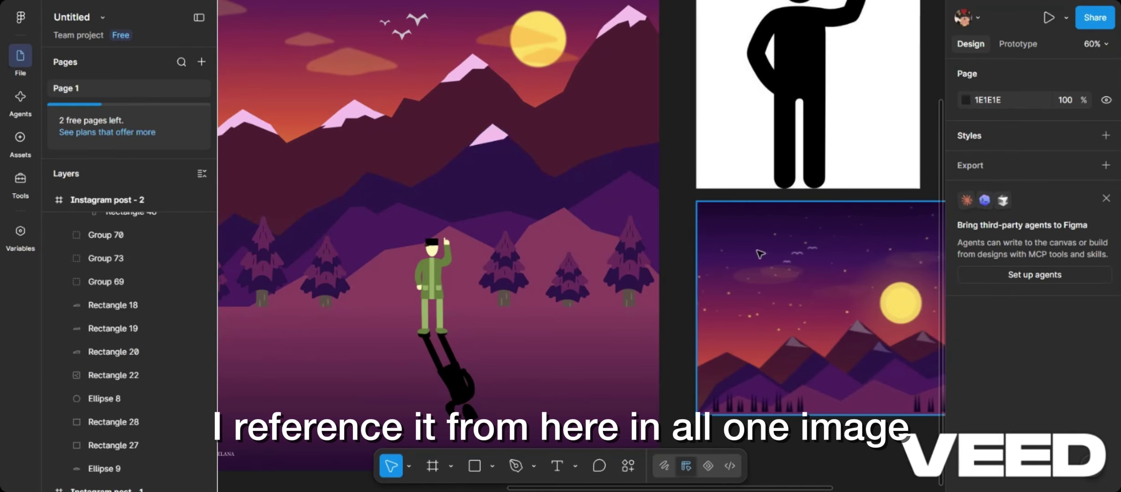
scroll(638, 142, "up", 2)
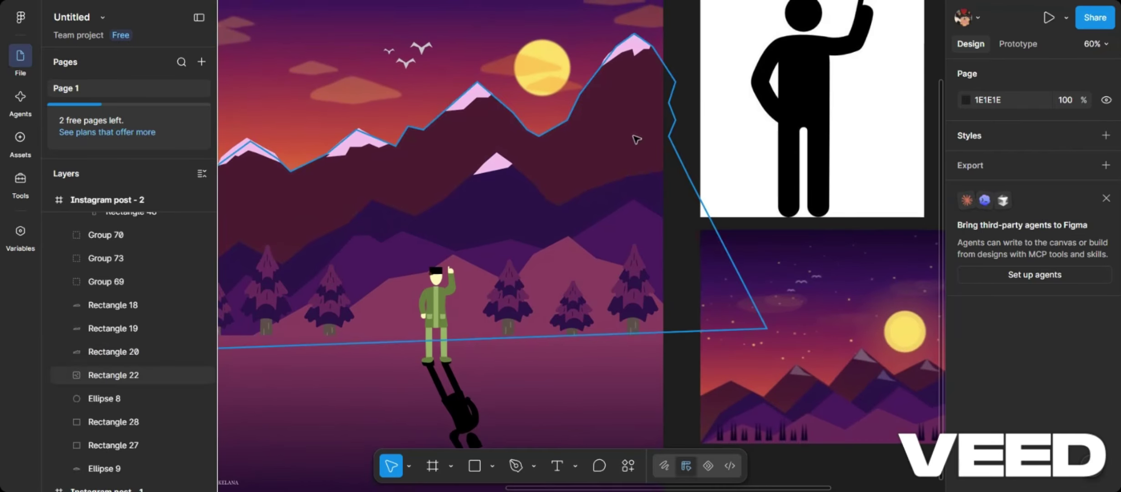
left_click(637, 139)
scroll(637, 139, "left", 3)
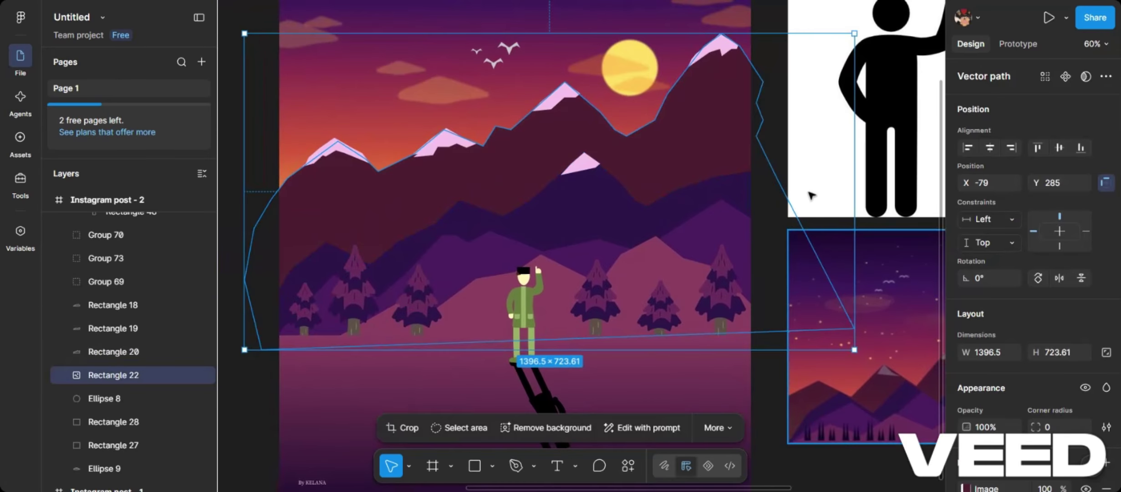
scroll(783, 136, "up", 3)
left_click(777, 93)
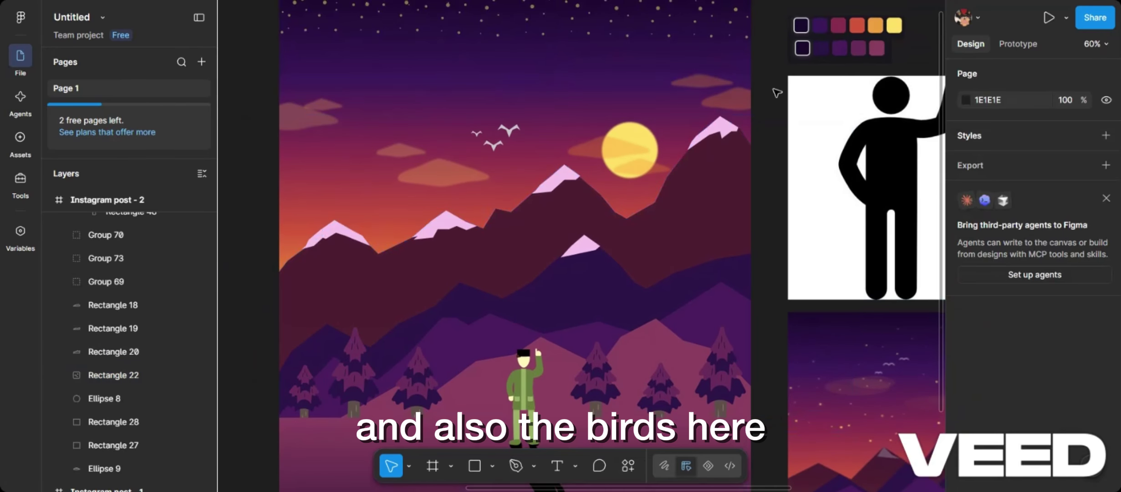
Compare the illustration's birds with those in the sunset landscape reference
scroll(499, 147, "up", 3)
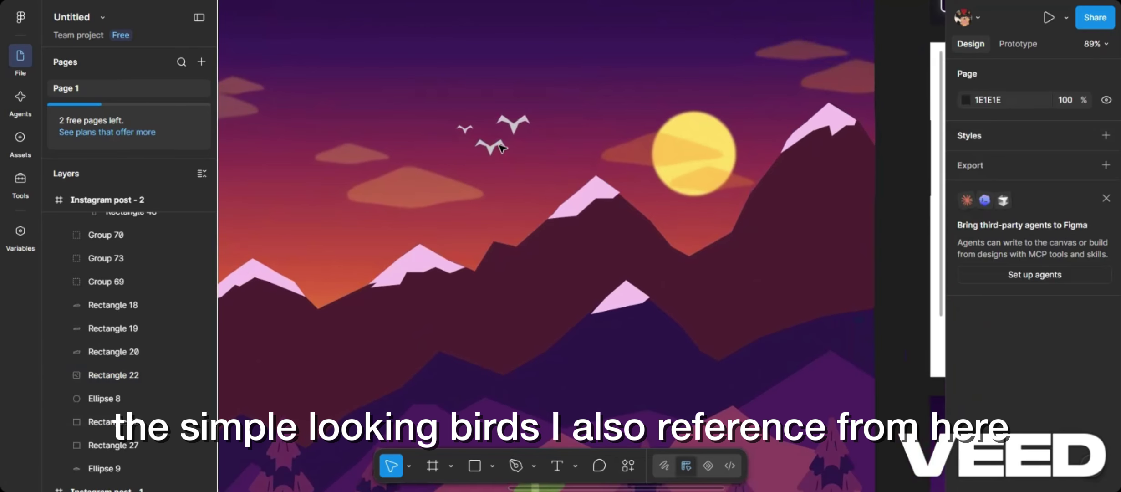
scroll(499, 147, "right", 10)
scroll(499, 147, "down", 8)
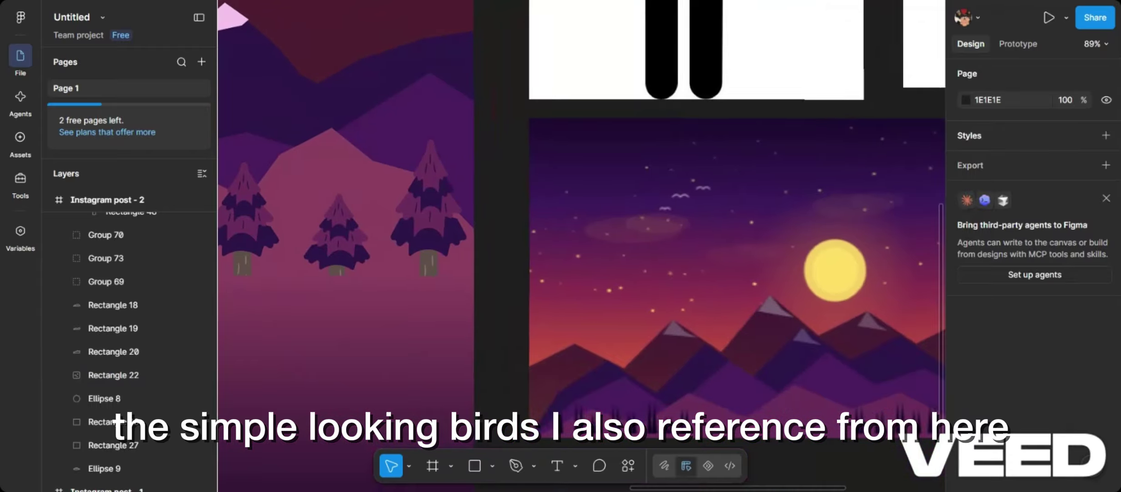
scroll(621, 170, "left", 1)
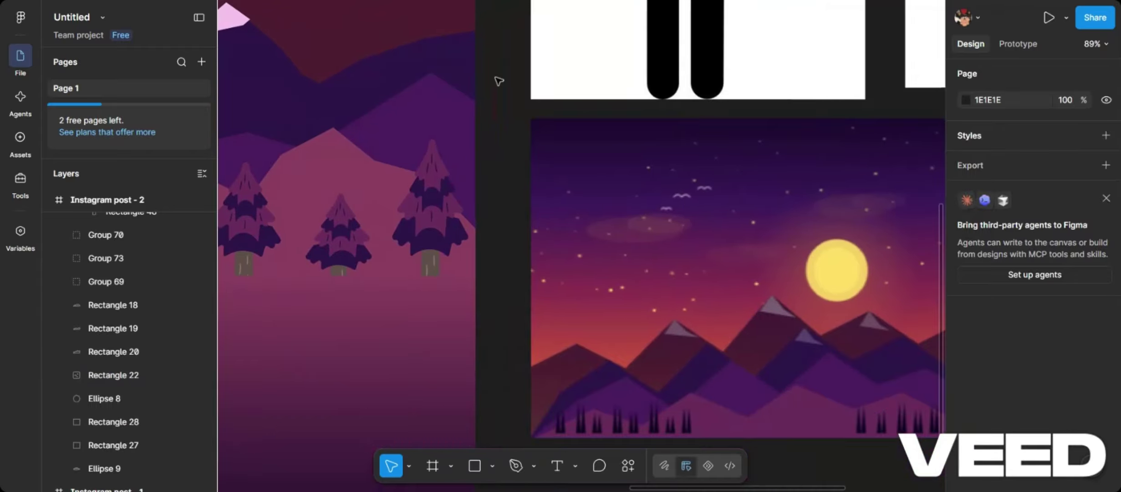
Select the yellow sun to examine its fill and effects, deselect it, and compare it with the sun in the landscape reference
scroll(499, 81, "up", 8)
scroll(498, 81, "left", 4)
scroll(498, 81, "down", 2)
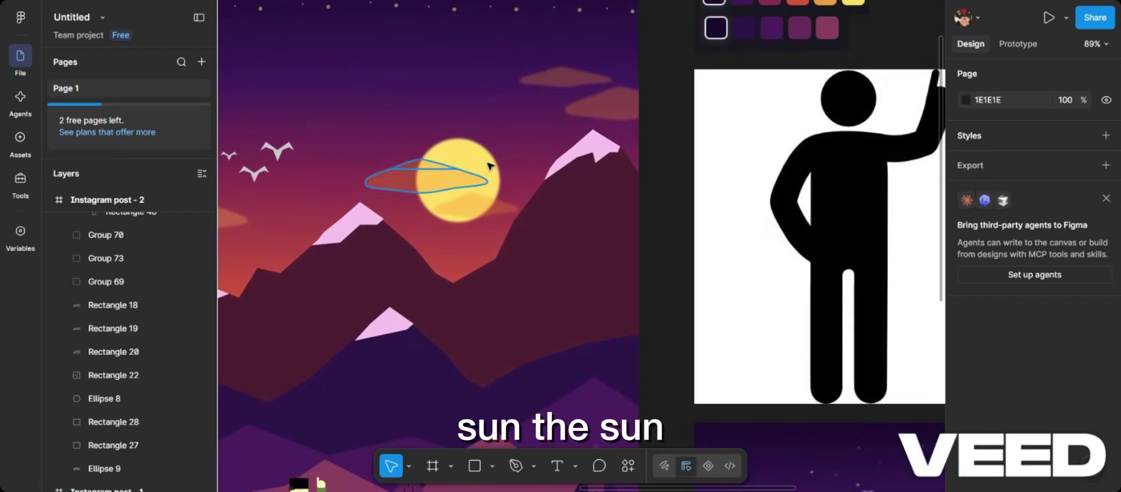
left_click(475, 151)
scroll(1020, 205, "down", 4)
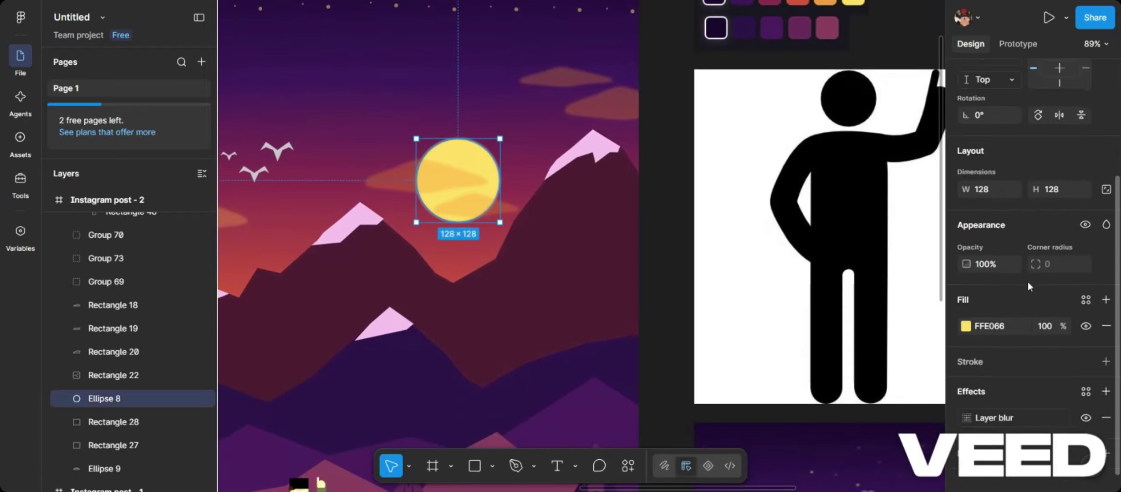
key("Escape")
scroll(668, 332, "down", 5)
scroll(668, 332, "right", 6)
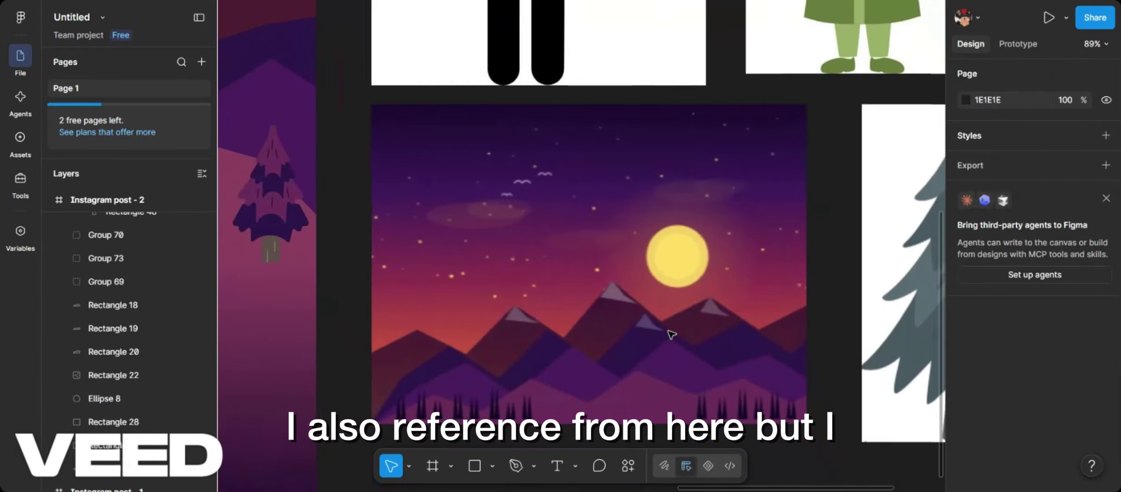
Select the sun again and examine its Layer blur effect
scroll(675, 276, "left", 8)
scroll(675, 275, "up", 5)
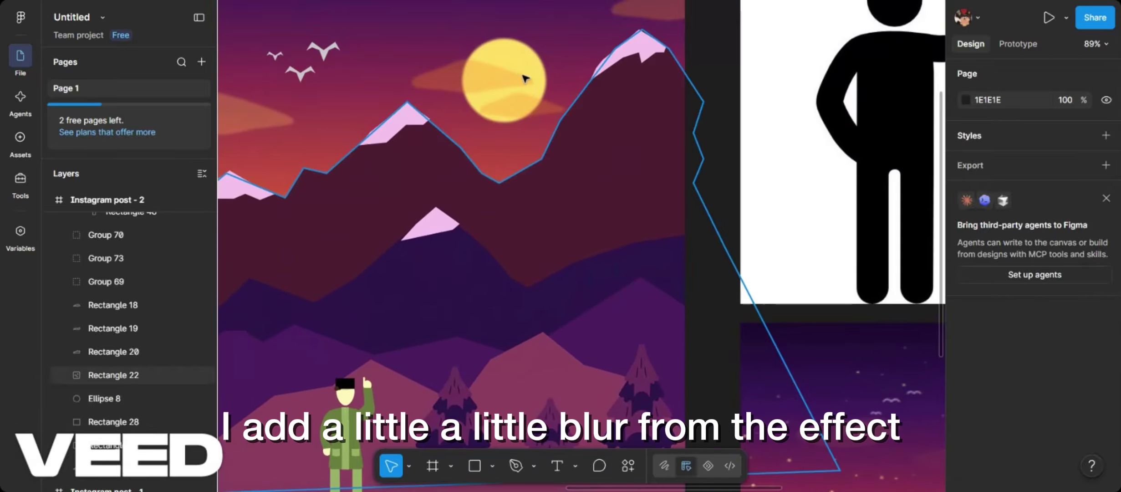
left_click(533, 66)
scroll(1014, 301, "down", 4)
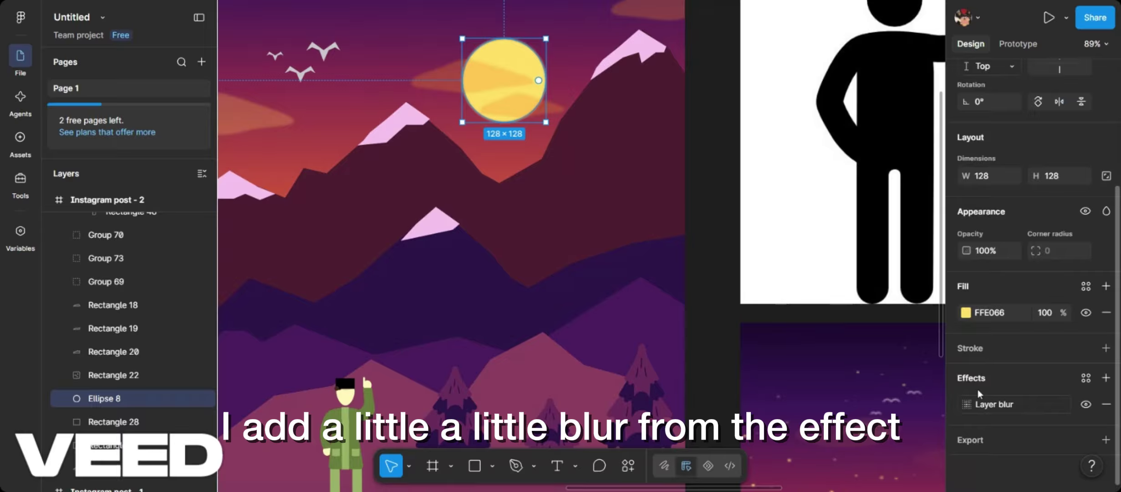
Select the large orange cloud below the birds, examine its fill and effect, and compare it with the reference's clouds
scroll(906, 360, "down", 5)
scroll(685, 245, "up", 3)
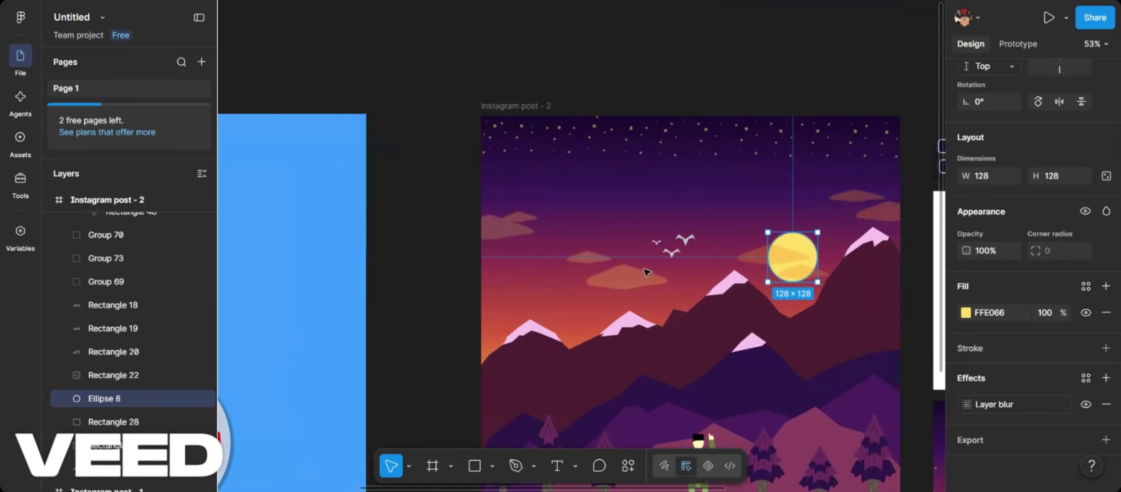
left_click(617, 291)
scroll(617, 291, "right", 6)
scroll(618, 291, "down", 3)
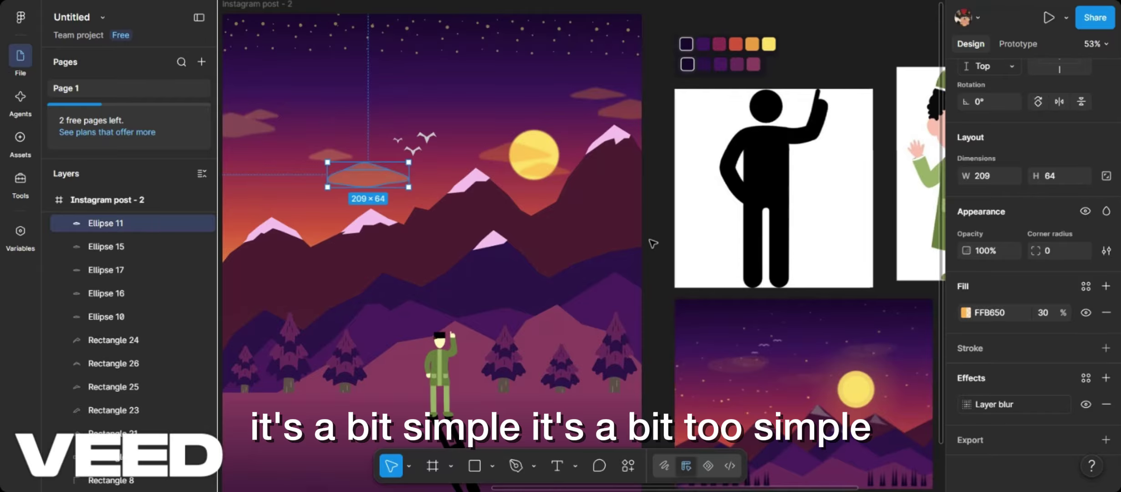
Reselect the large orange cloud below the birds to examine its reshaped outline up close, and deselect it
scroll(666, 270, "left", 5)
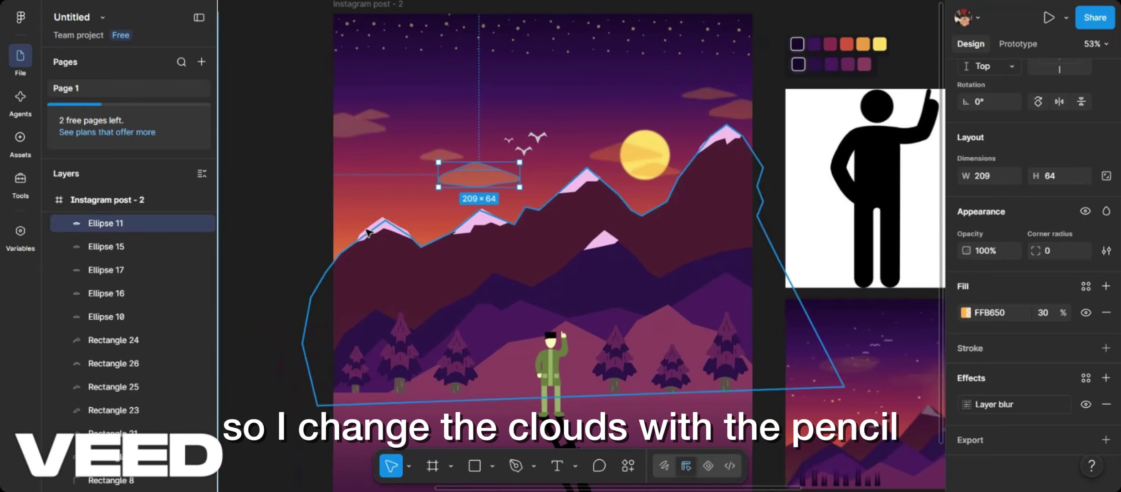
left_click(452, 197)
scroll(474, 186, "up", 5)
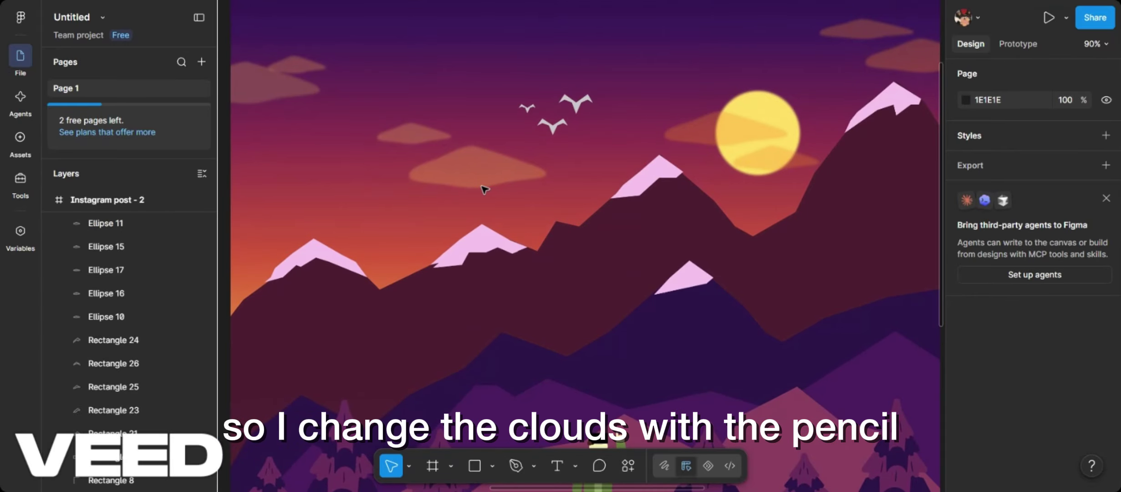
left_click(488, 176)
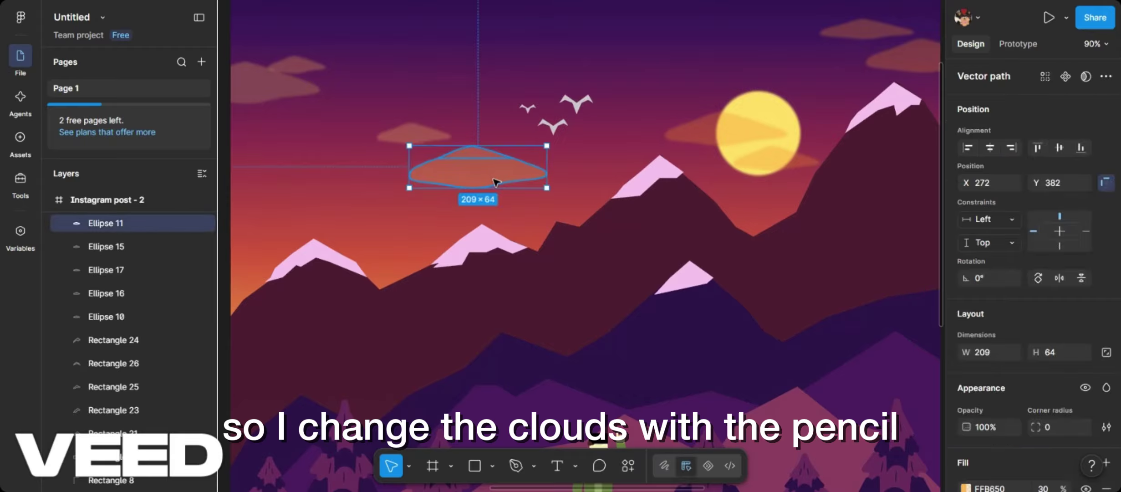
scroll(497, 182, "left", 3)
scroll(496, 182, "up", 3)
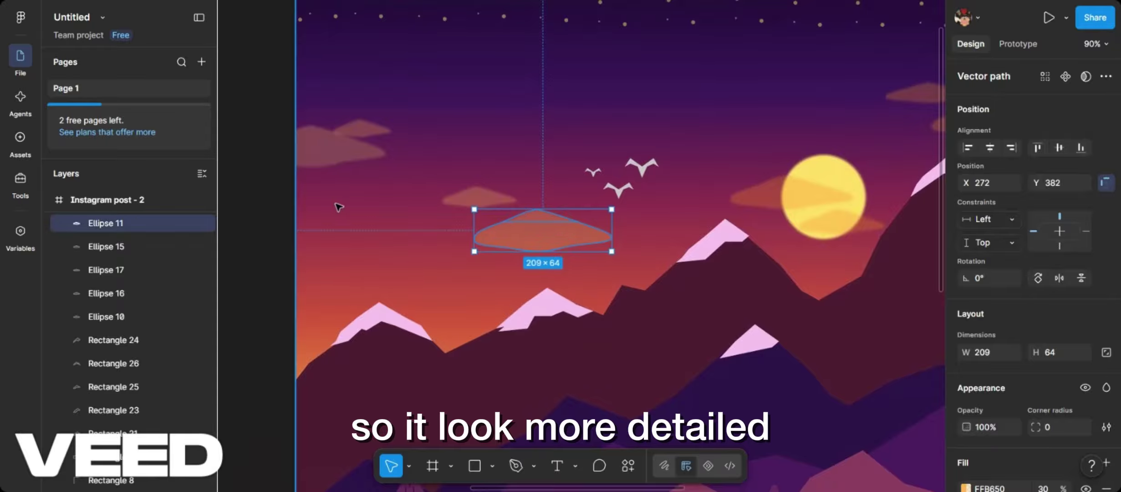
left_click(276, 226)
Compare the illustration's sky and its band of stars with those in the sunset landscape reference
scroll(276, 226, "down", 5)
scroll(410, 210, "up", 1)
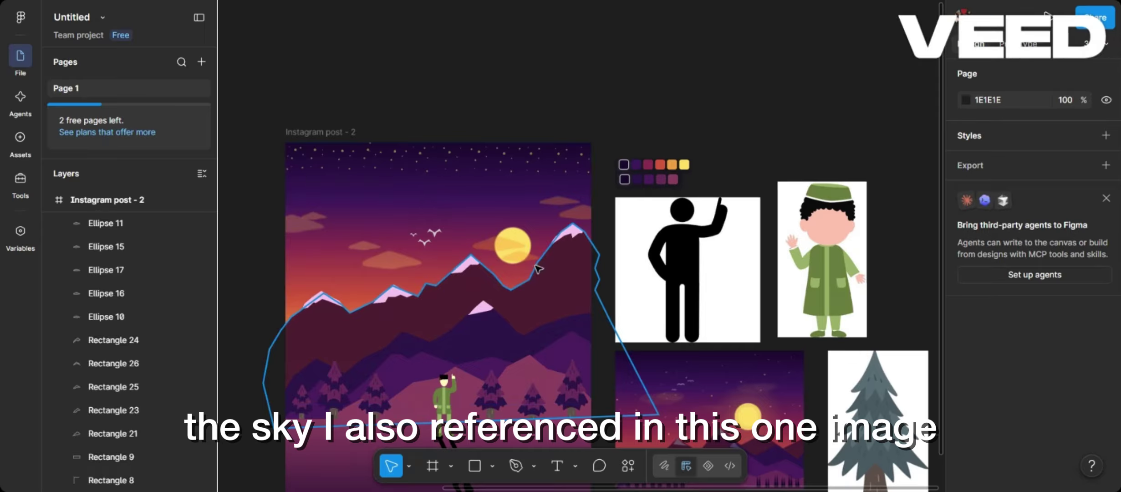
scroll(695, 402, "down", 1)
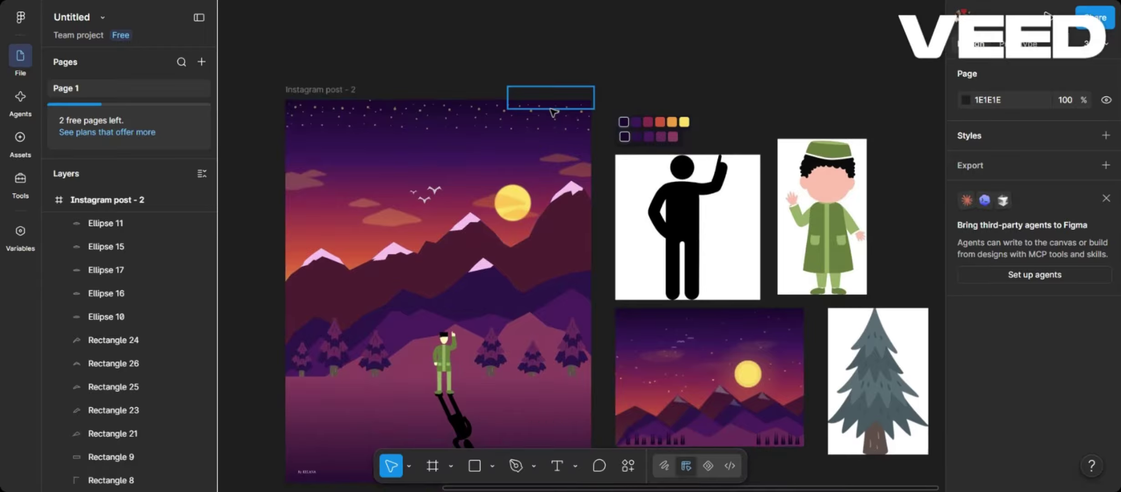
scroll(539, 116, "up", 3)
scroll(537, 115, "down", 1)
scroll(538, 115, "right", 1)
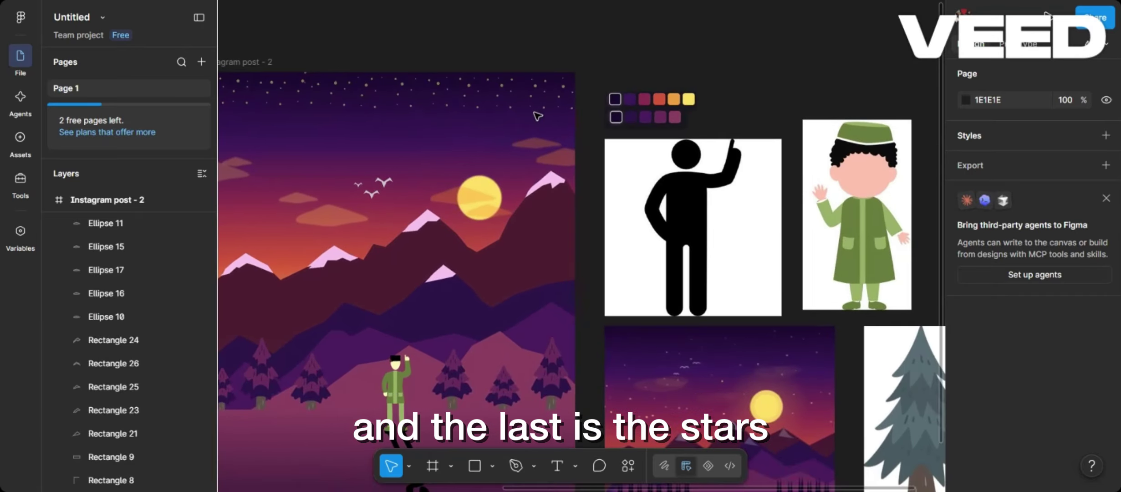
scroll(538, 92, "down", 1)
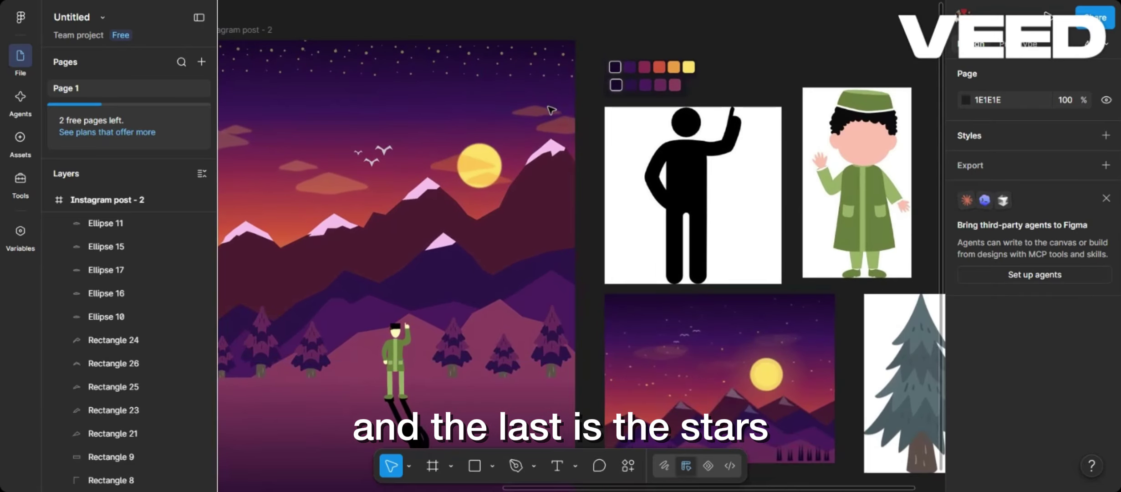
scroll(612, 327, "down", 2)
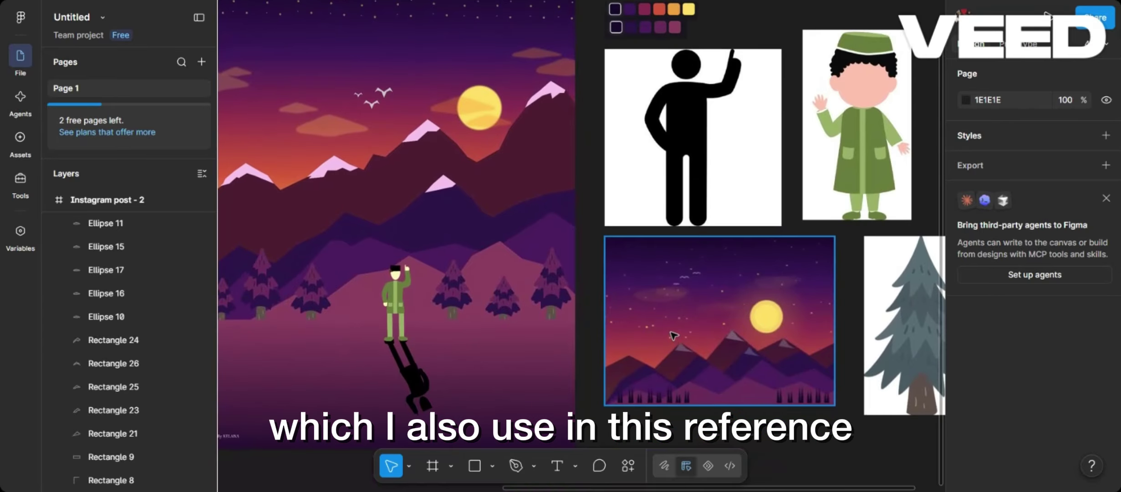
scroll(601, 267, "down", 3, "ctrl")
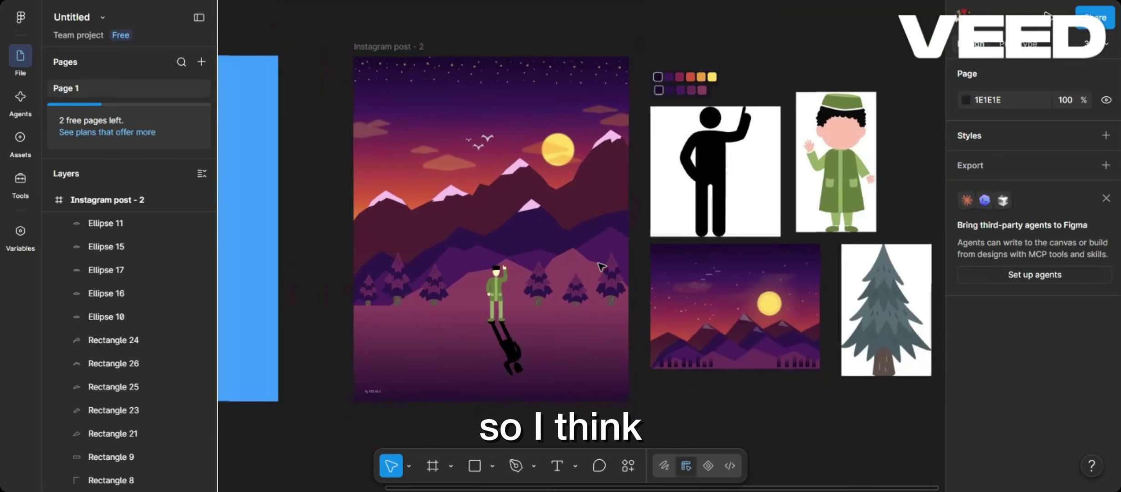
scroll(601, 267, "left", 3)
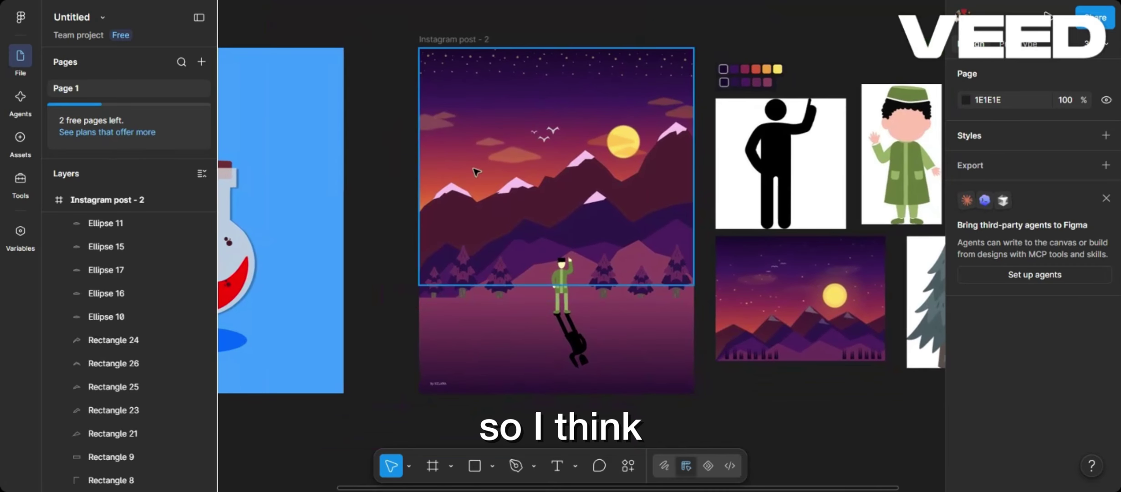
scroll(514, 232, "up", 3, "ctrl")
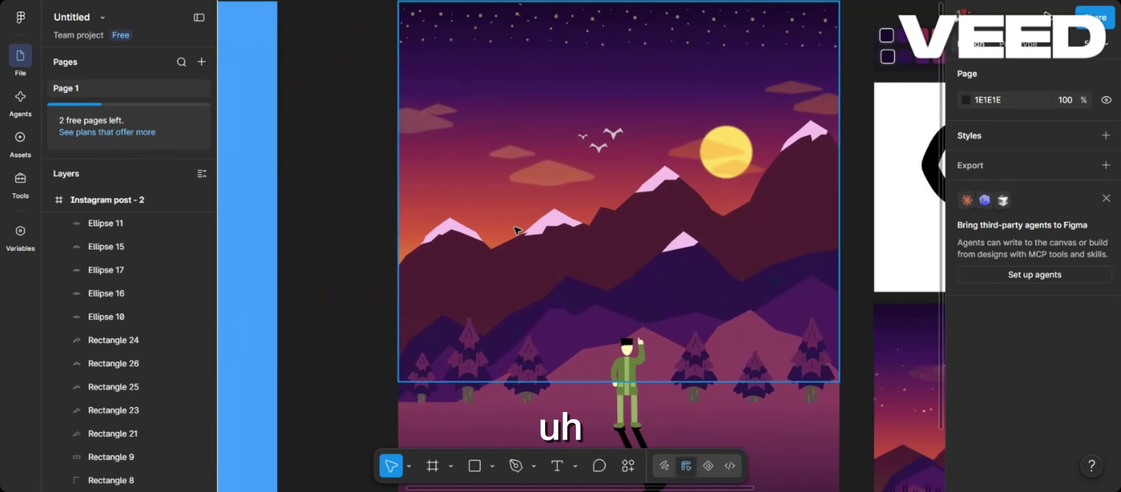
scroll(515, 227, "down", 3, "ctrl")
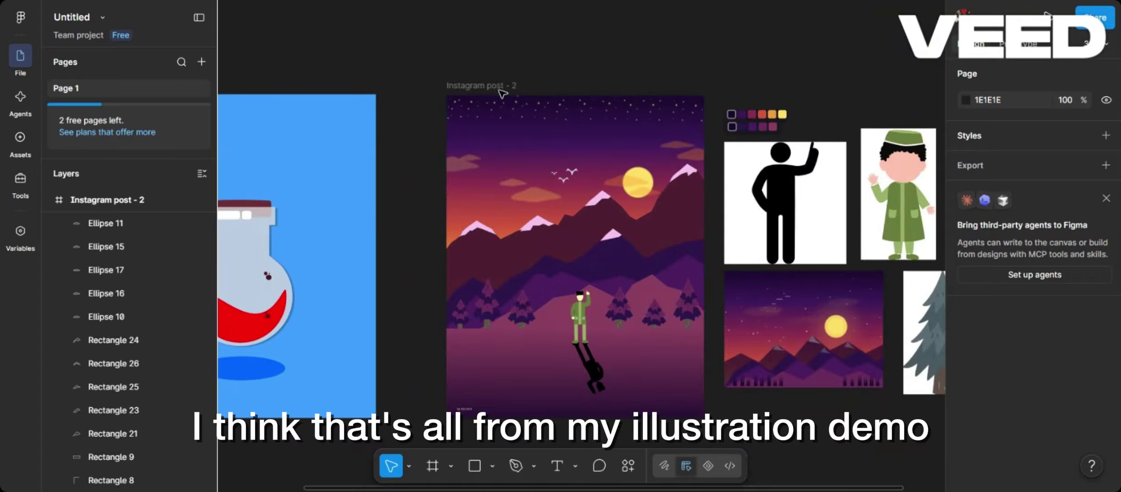
scroll(501, 94, "right", 3)
scroll(501, 94, "down", 3)
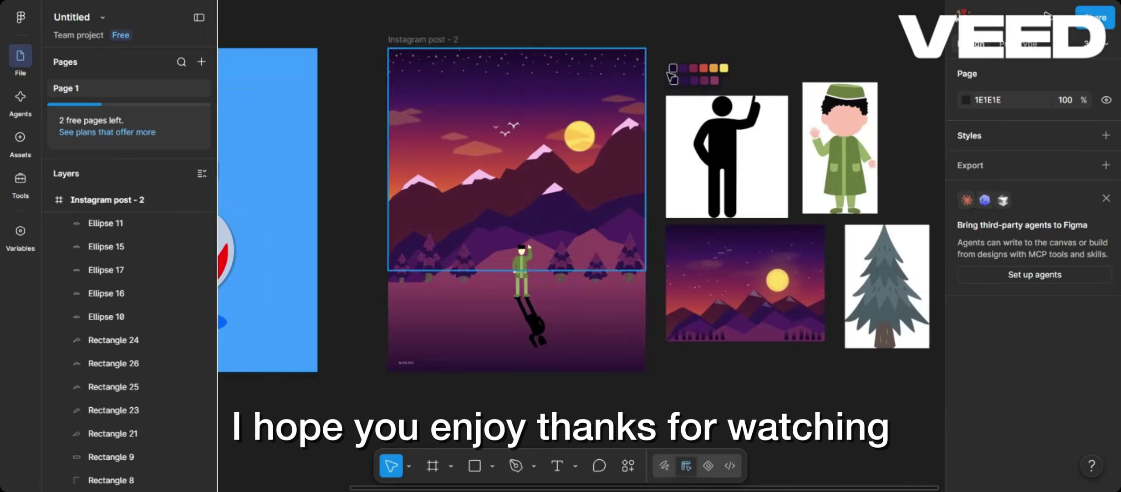
scroll(675, 36, "up", 3)
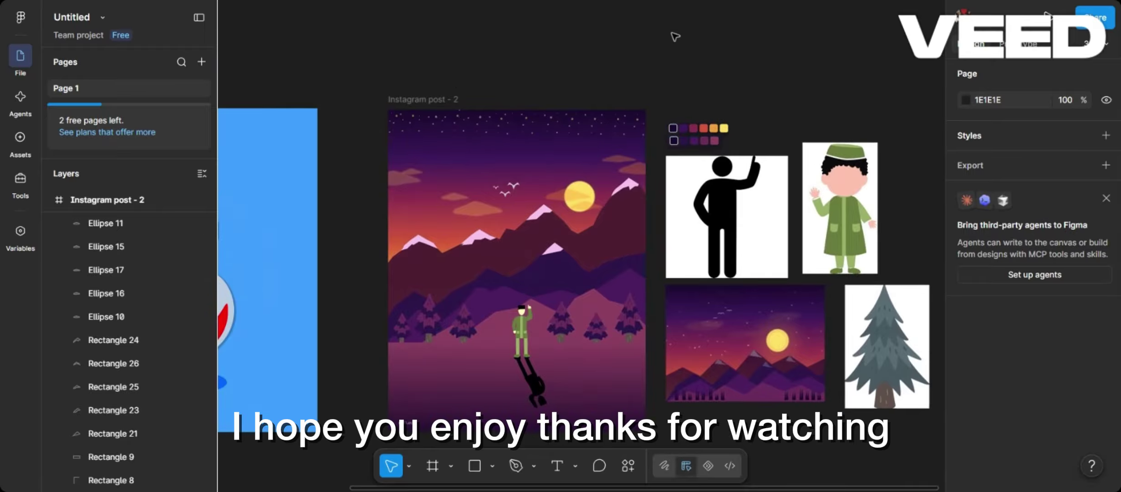